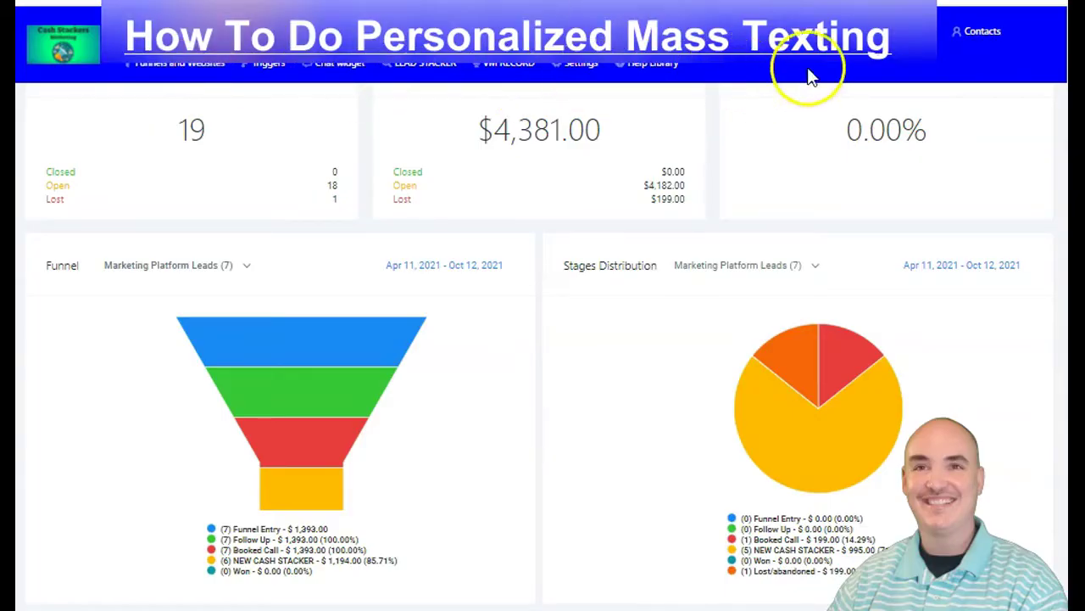
# Open the Contacts dropdown in the dashboard's top navigation
pyautogui.click(975, 31)
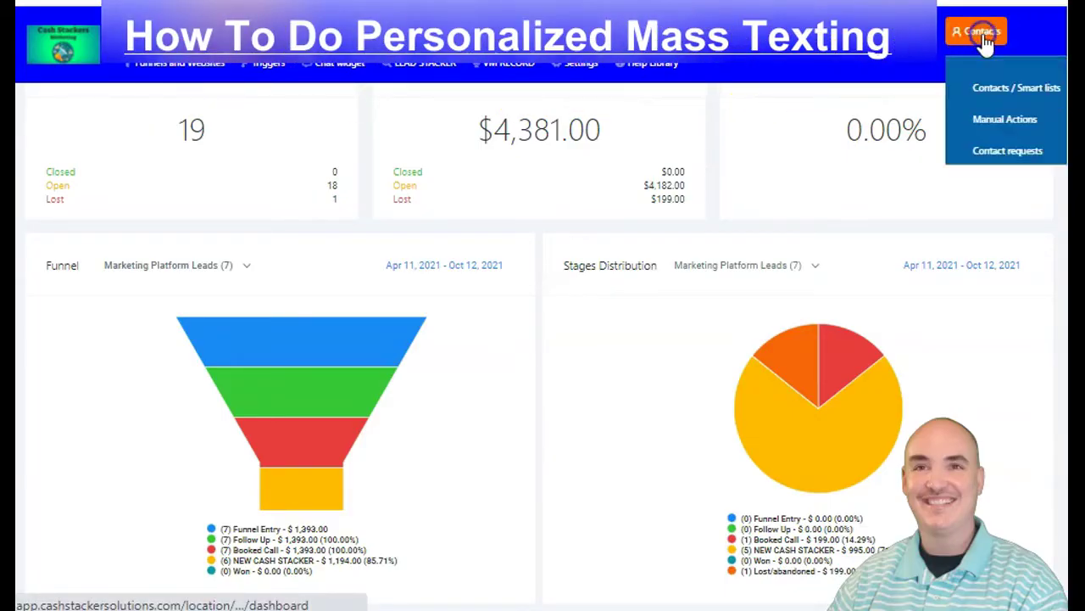
# Go to Contacts / Smart lists and select the interested contacts in rows 2, 3 and 5
pyautogui.click(999, 93)
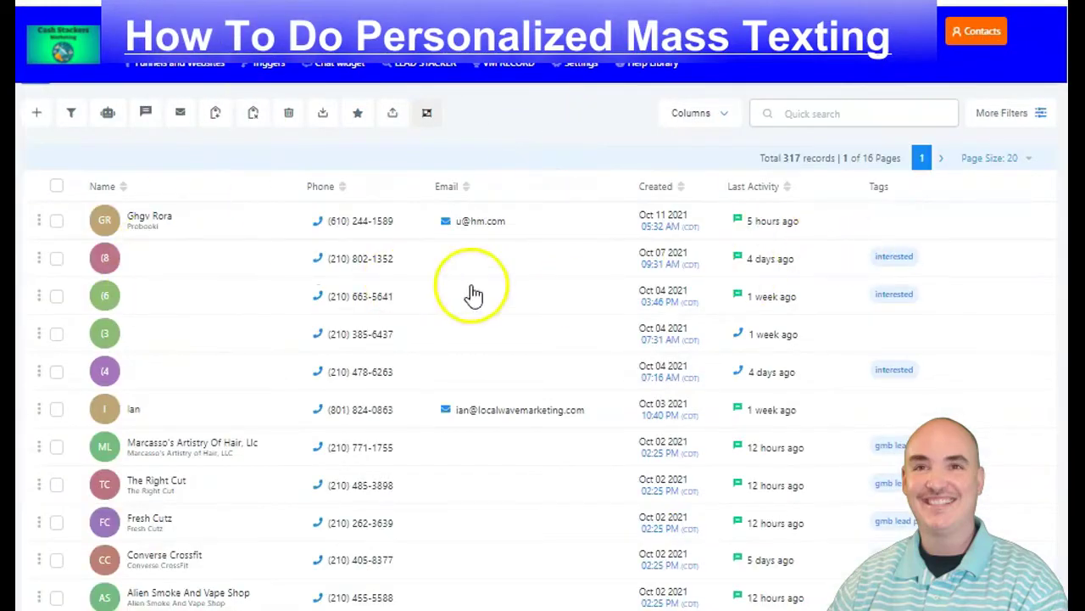
pyautogui.click(58, 260)
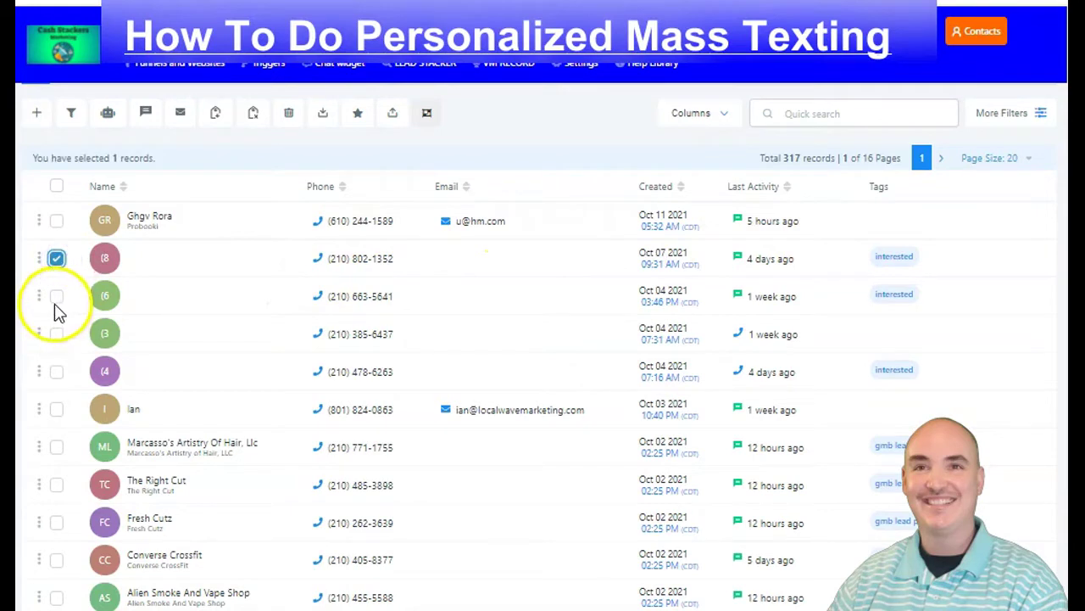
pyautogui.click(58, 301)
pyautogui.click(56, 370)
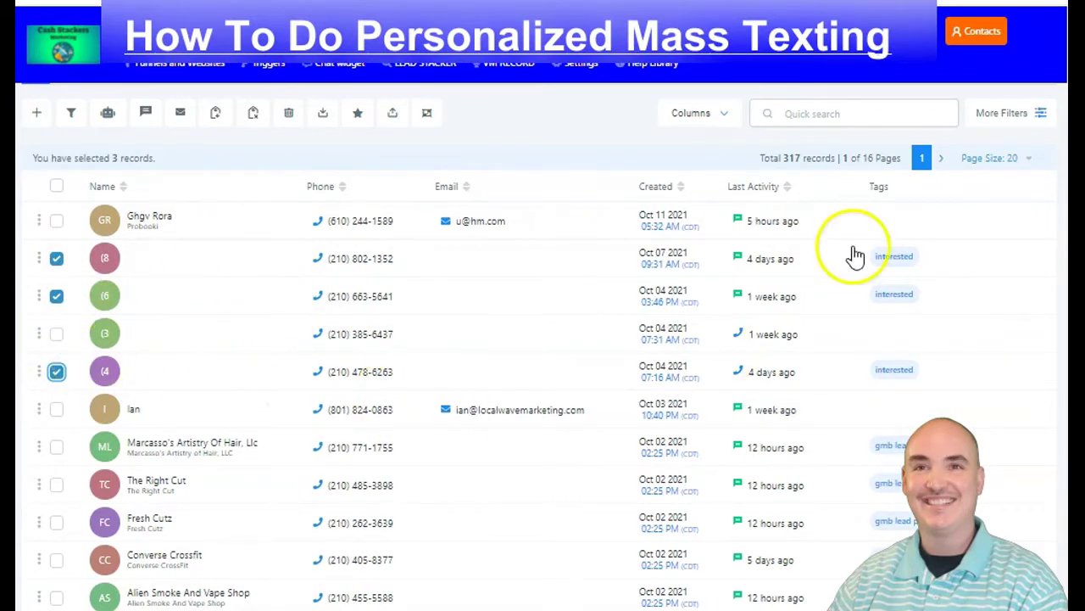
pyautogui.click(825, 111)
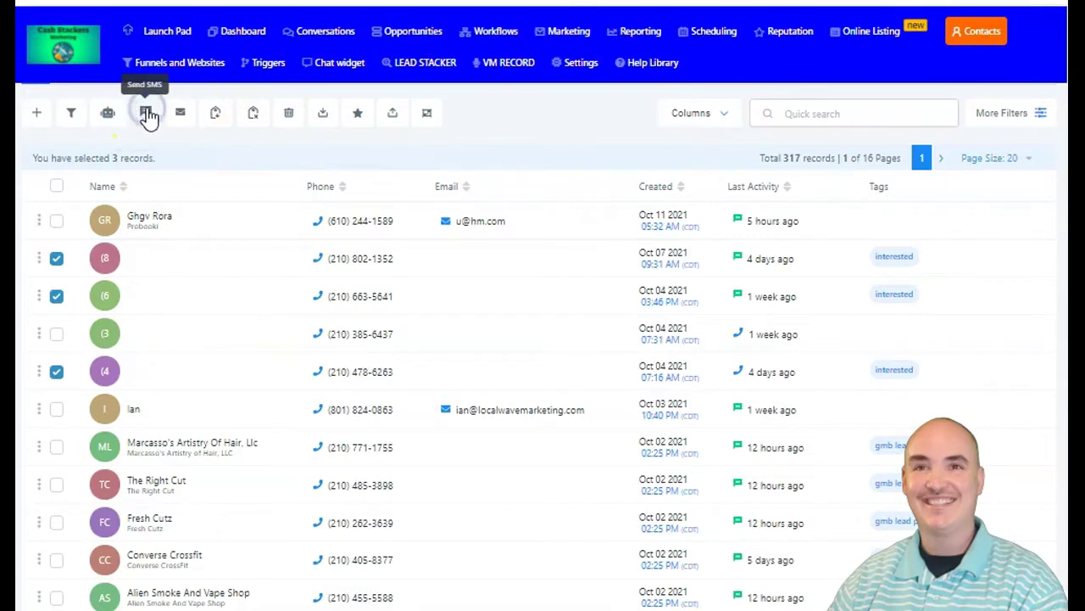
# Start a bulk SMS to the three selected contacts, accepting the spam-protection notice
pyautogui.click(146, 113)
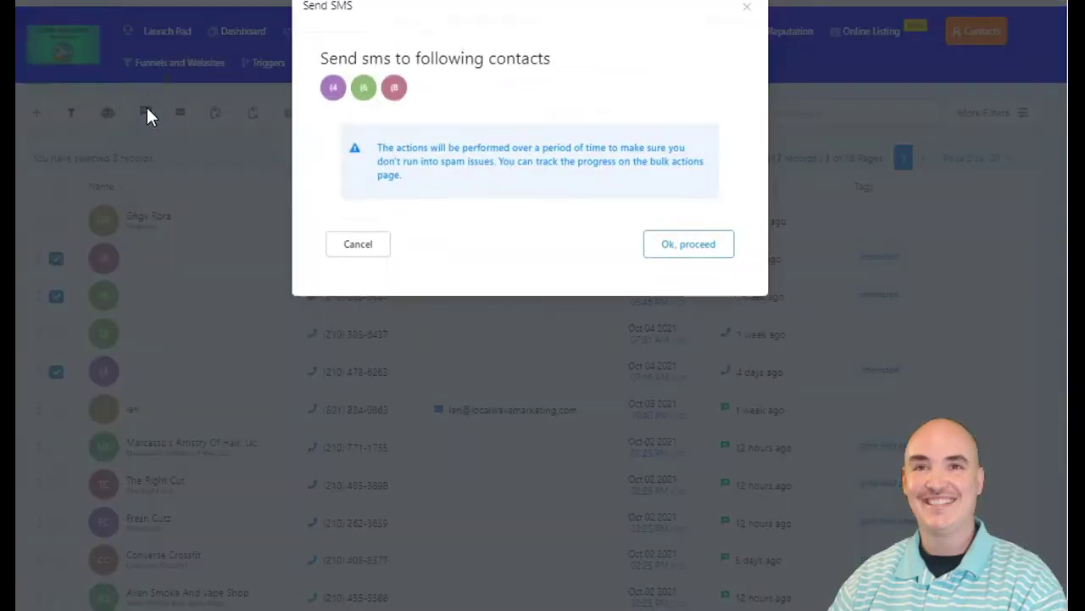
pyautogui.click(687, 251)
pyautogui.click(388, 186)
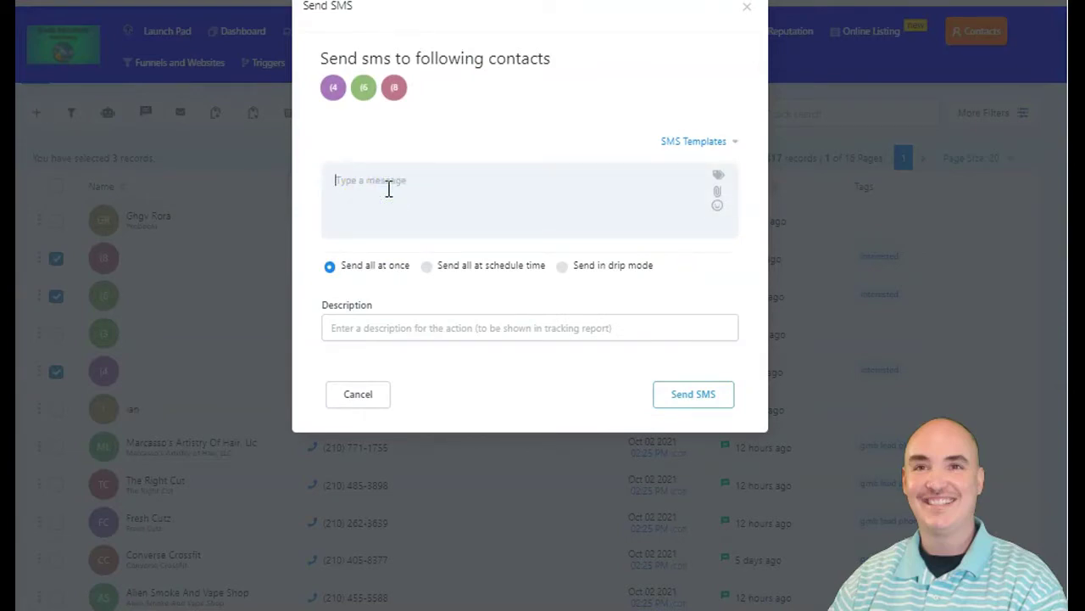
pyautogui.click(718, 176)
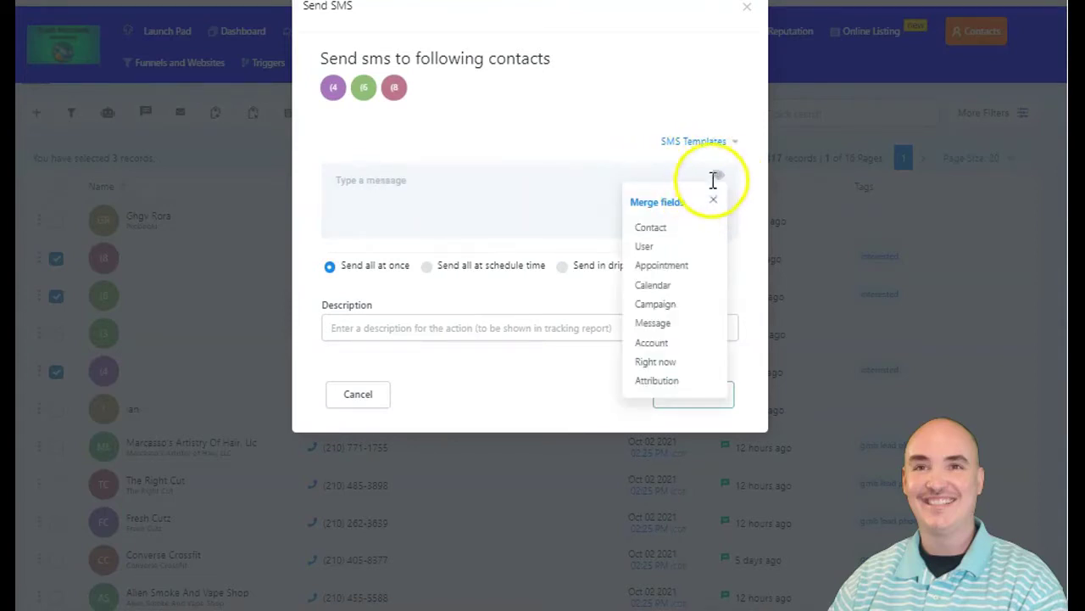
# Browse the Contact and User merge fields, scrolling through the Contact list
pyautogui.click(653, 229)
pyautogui.click(655, 251)
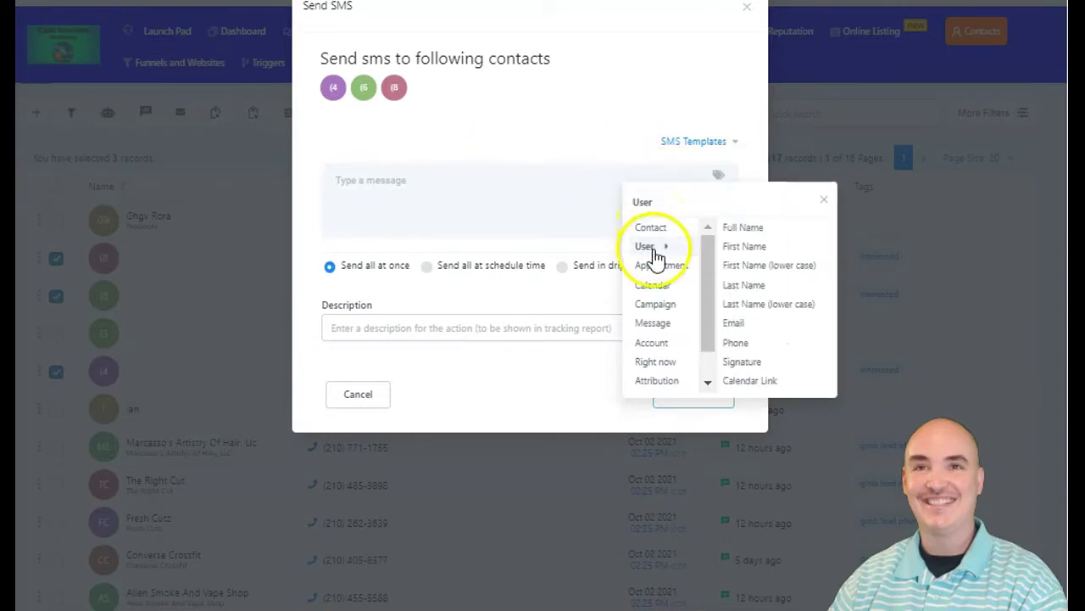
pyautogui.click(653, 227)
pyautogui.scroll(-3, 751, 374)
pyautogui.scroll(5, 643, 237)
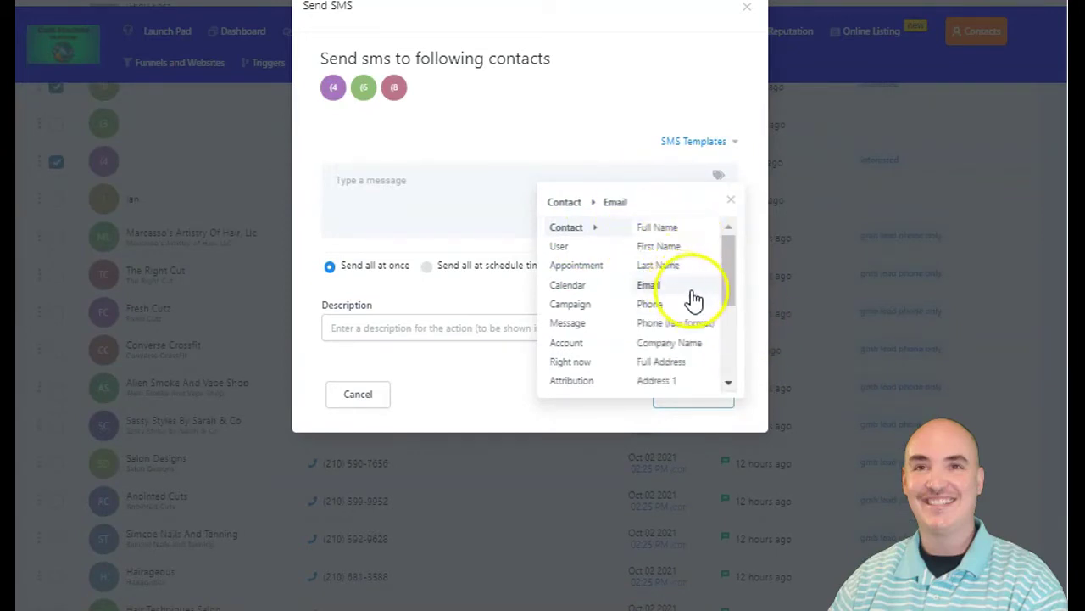
pyautogui.scroll(-3, 697, 299)
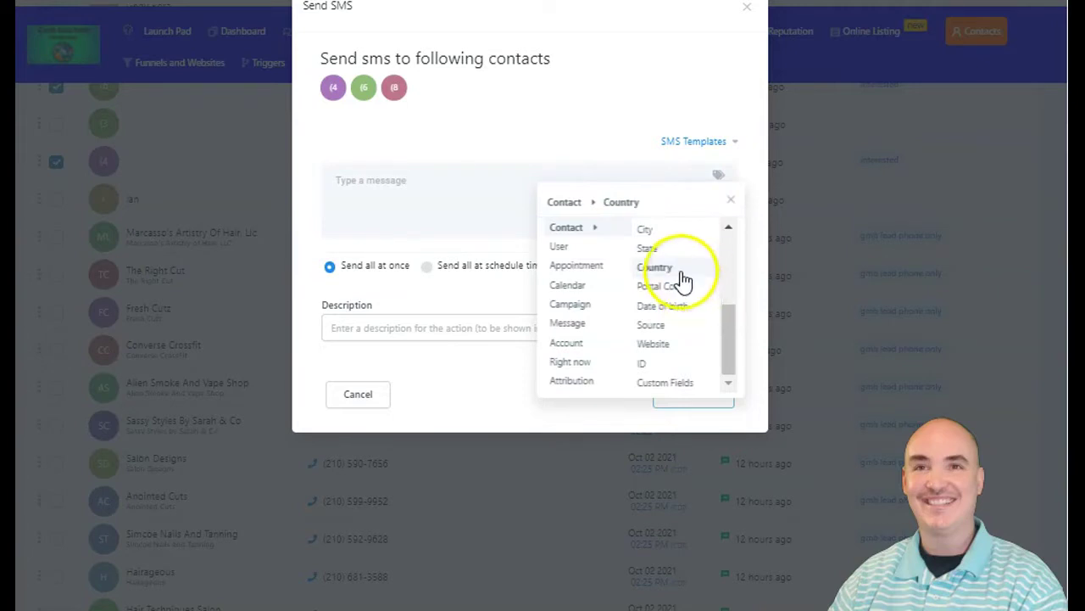
pyautogui.moveTo(650, 388)
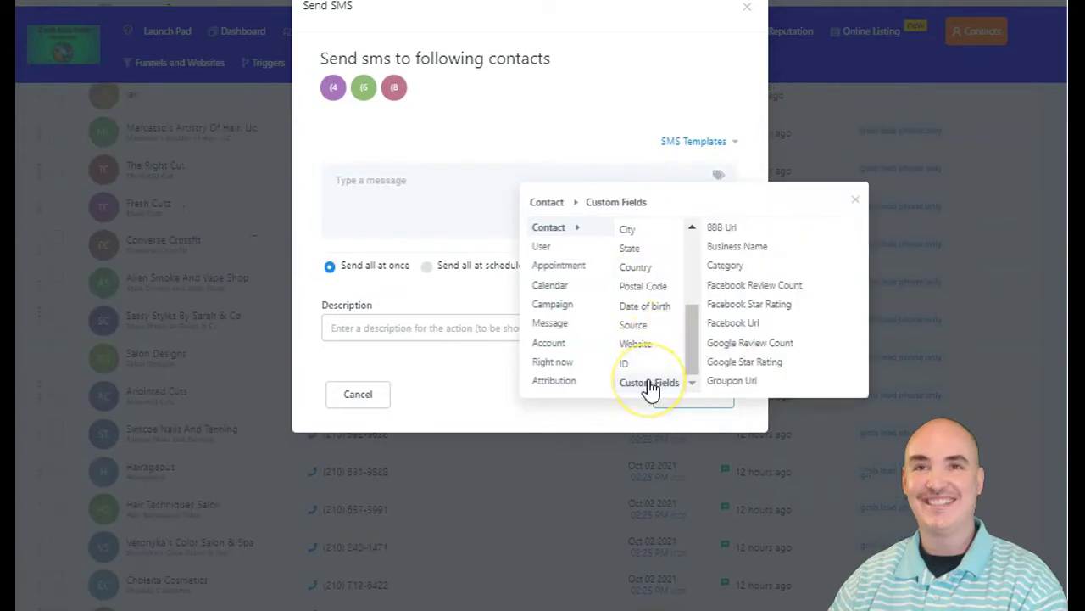
pyautogui.scroll(4, 645, 263)
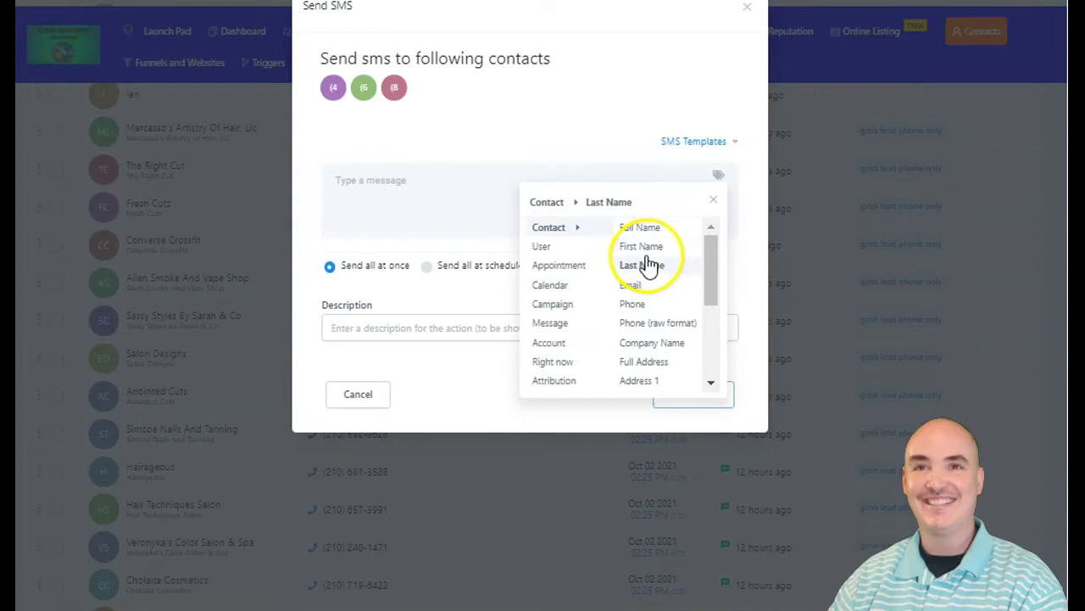
pyautogui.moveTo(564, 270)
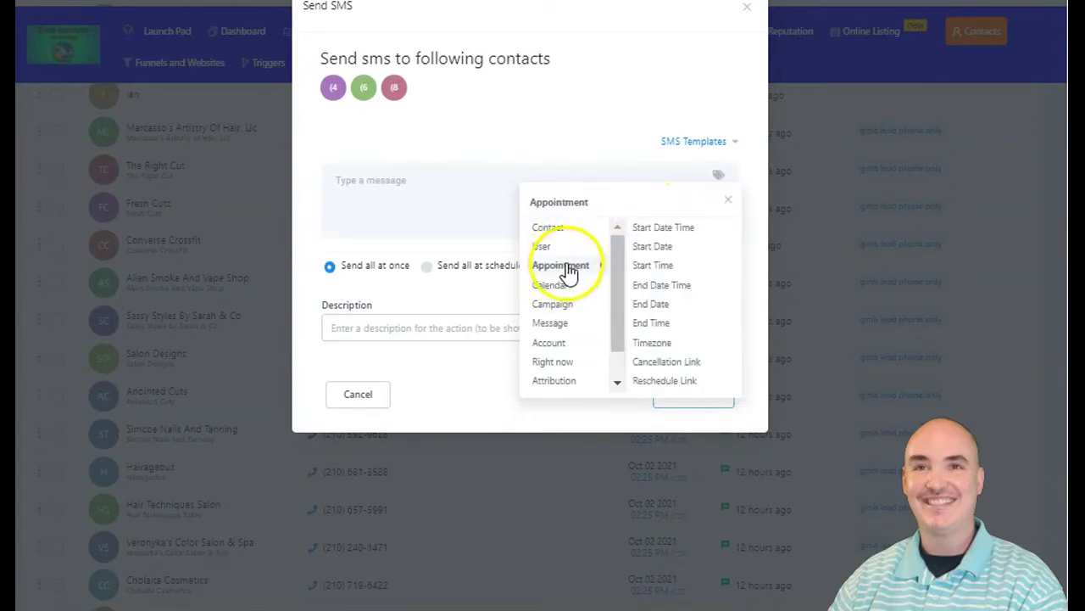
# View the Calendar, Campaign, Message, Account and Right now merge-field categories
pyautogui.click(568, 286)
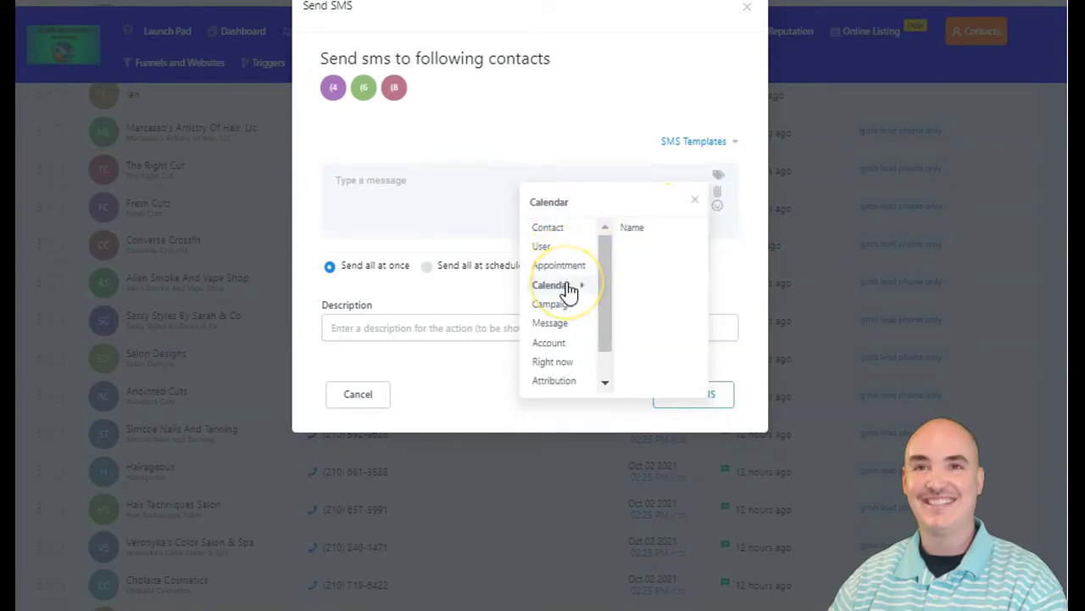
pyautogui.click(560, 305)
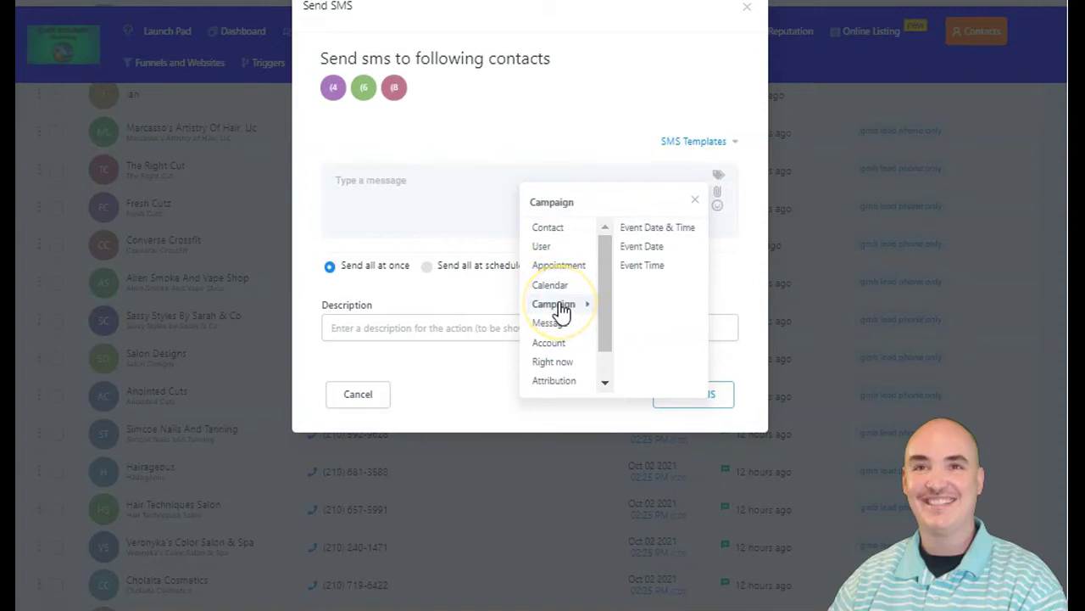
pyautogui.click(562, 331)
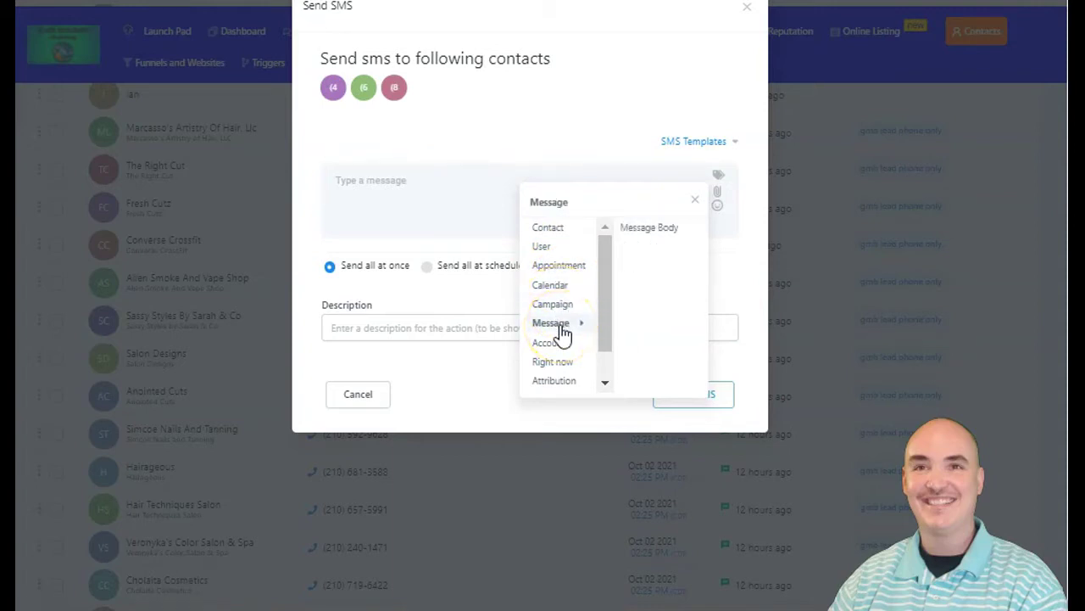
pyautogui.click(556, 348)
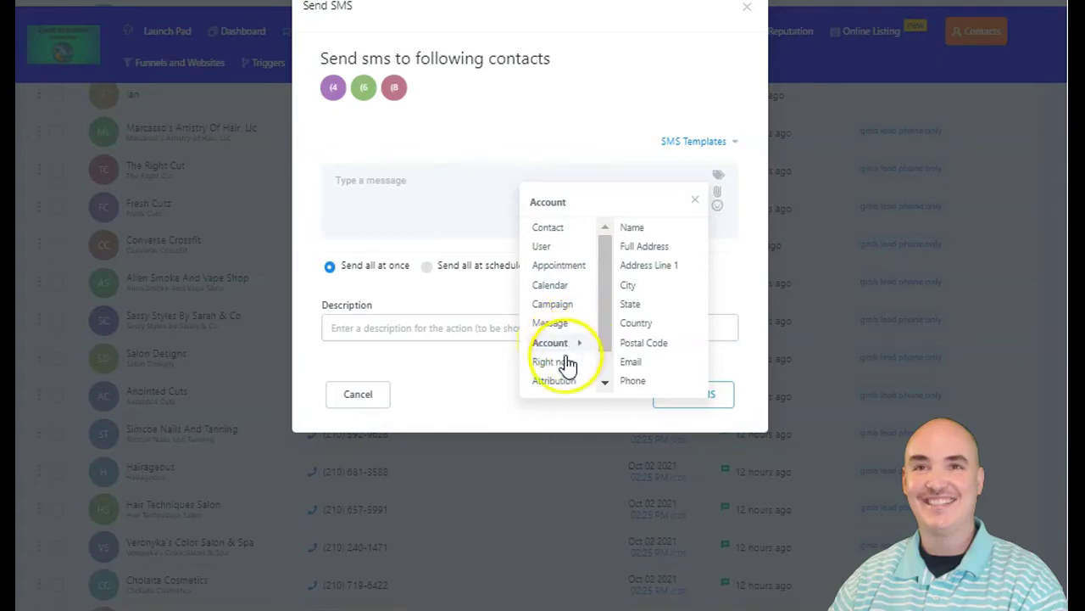
pyautogui.click(564, 364)
pyautogui.click(548, 342)
pyautogui.click(547, 362)
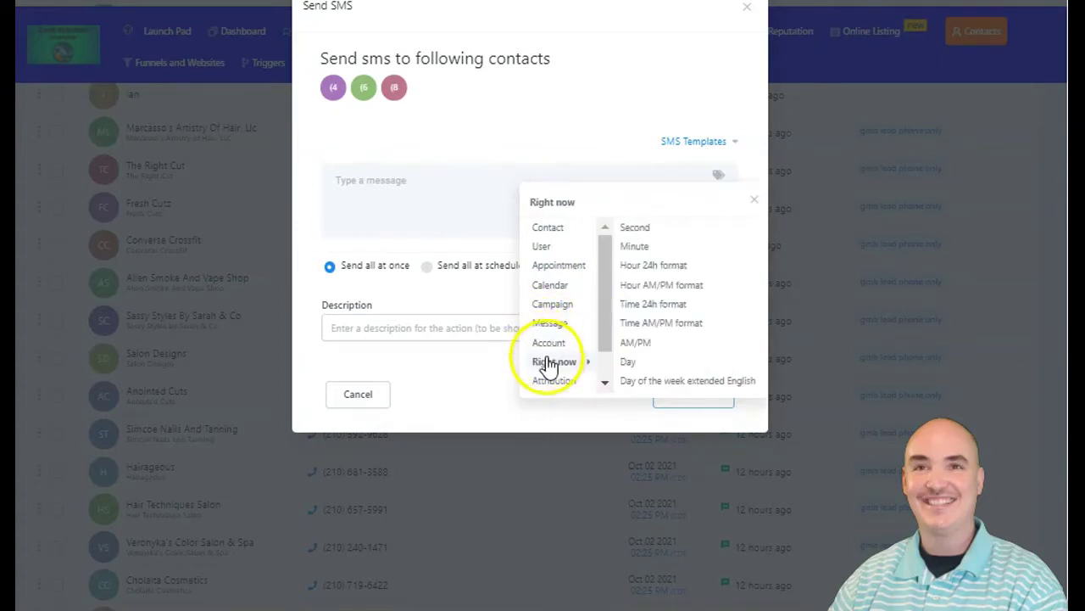
pyautogui.scroll(-2, 656, 357)
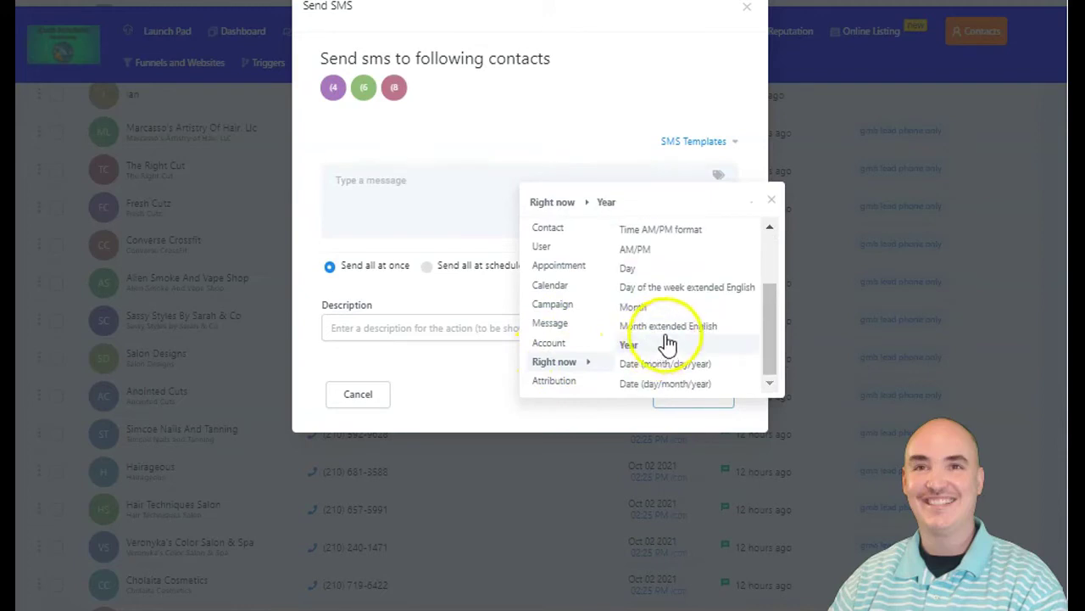
# Browse the Custom Values and Calendar merge fields, ending on Contact's Full Name and First Name
pyautogui.moveTo(546, 340)
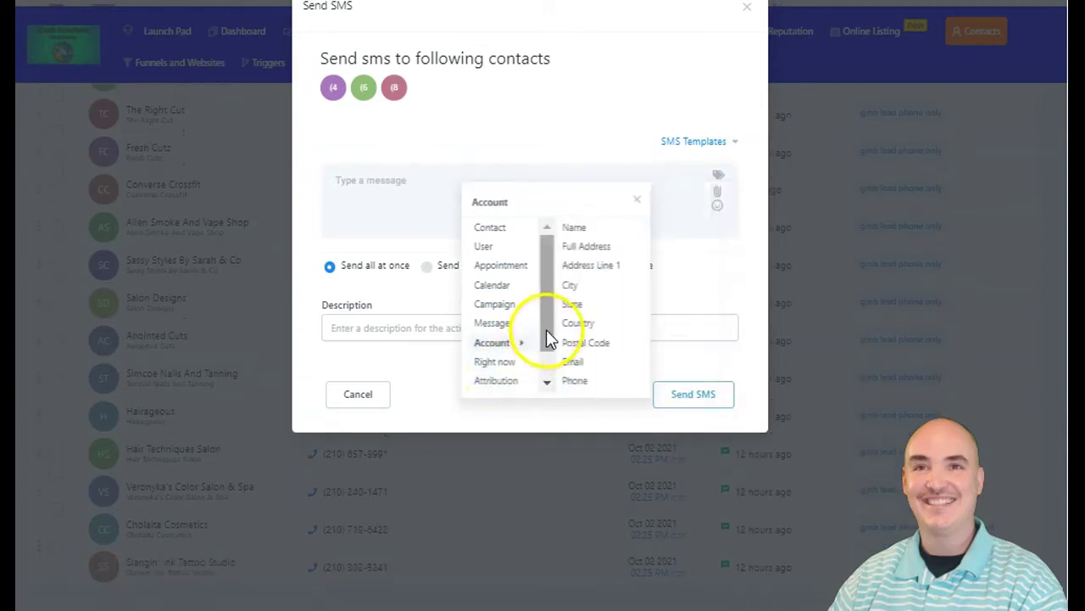
pyautogui.moveTo(546, 330); pyautogui.dragTo(544, 369)
pyautogui.moveTo(507, 387)
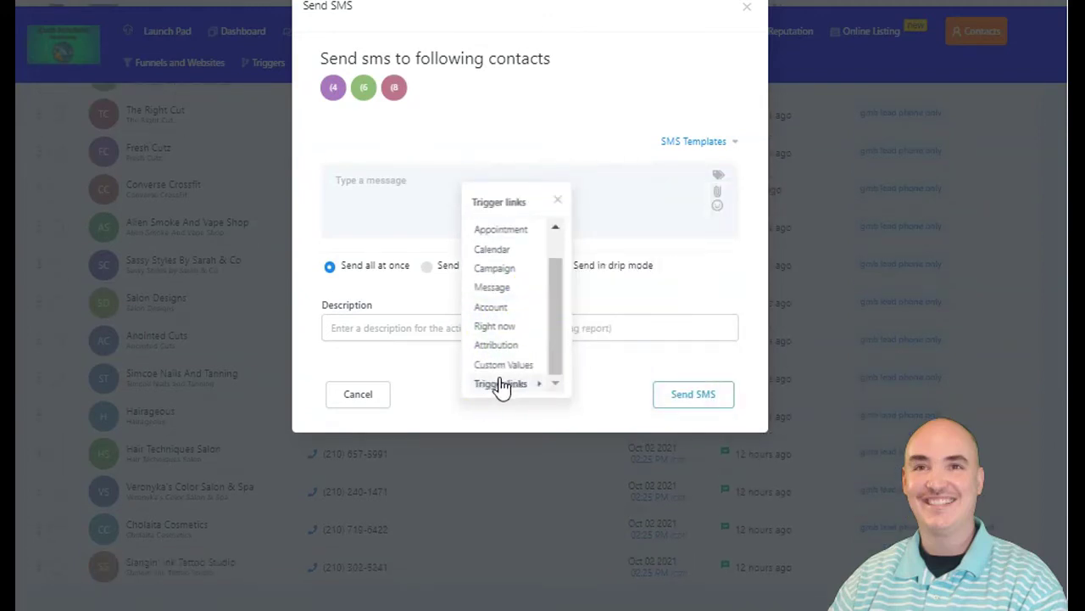
pyautogui.moveTo(506, 367)
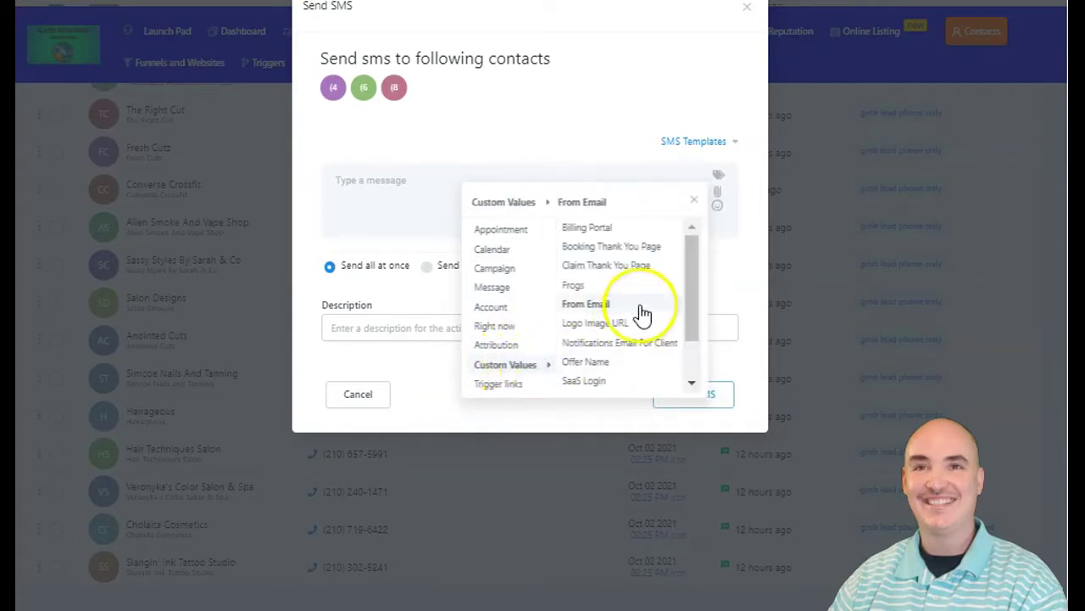
pyautogui.scroll(-2, 645, 320)
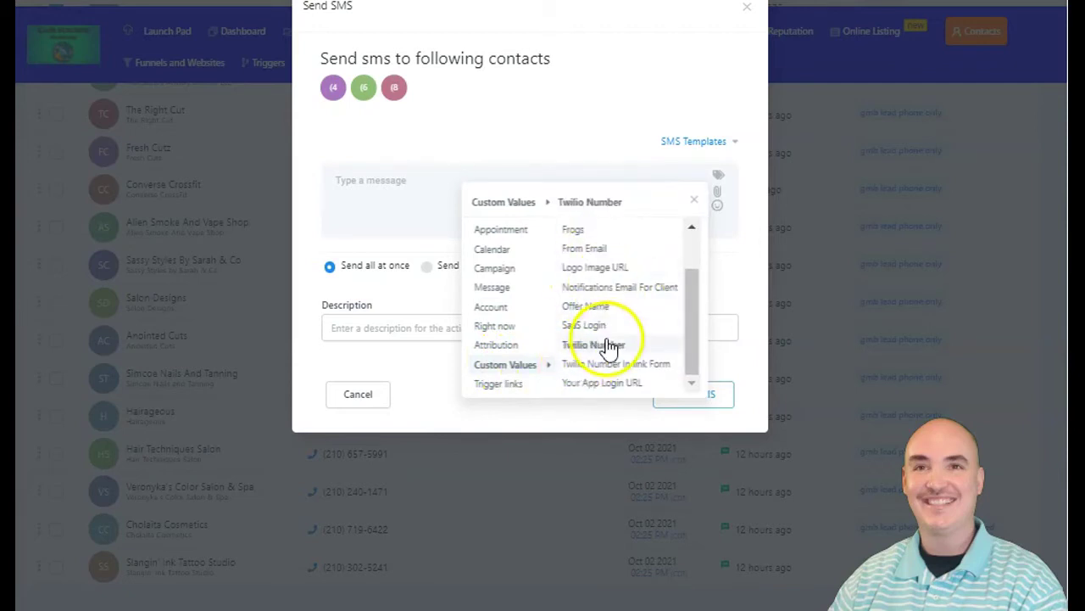
pyautogui.scroll(2, 604, 341)
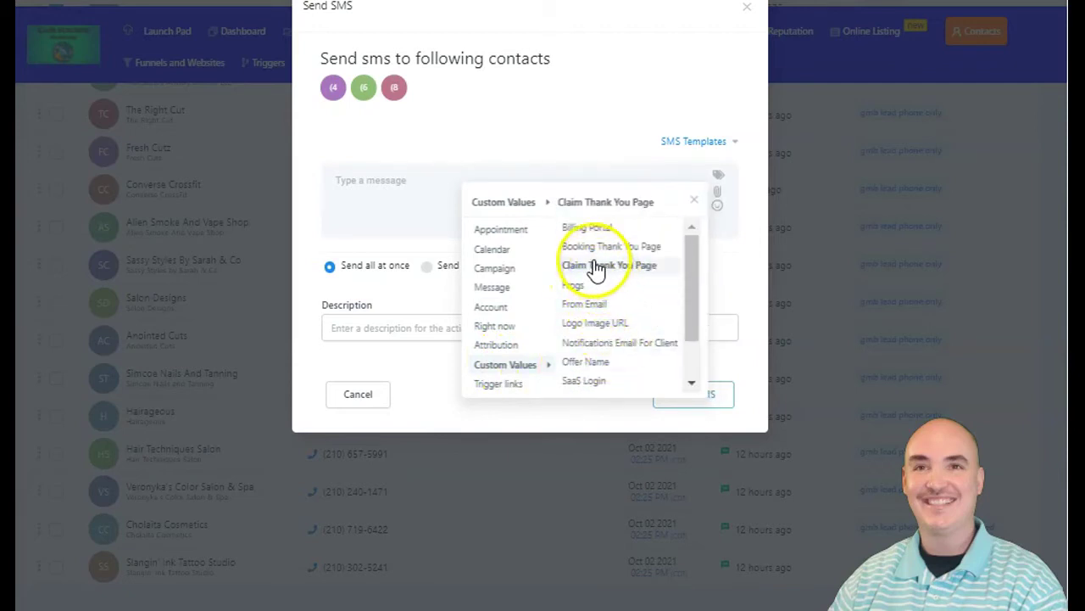
pyautogui.scroll(-2, 591, 268)
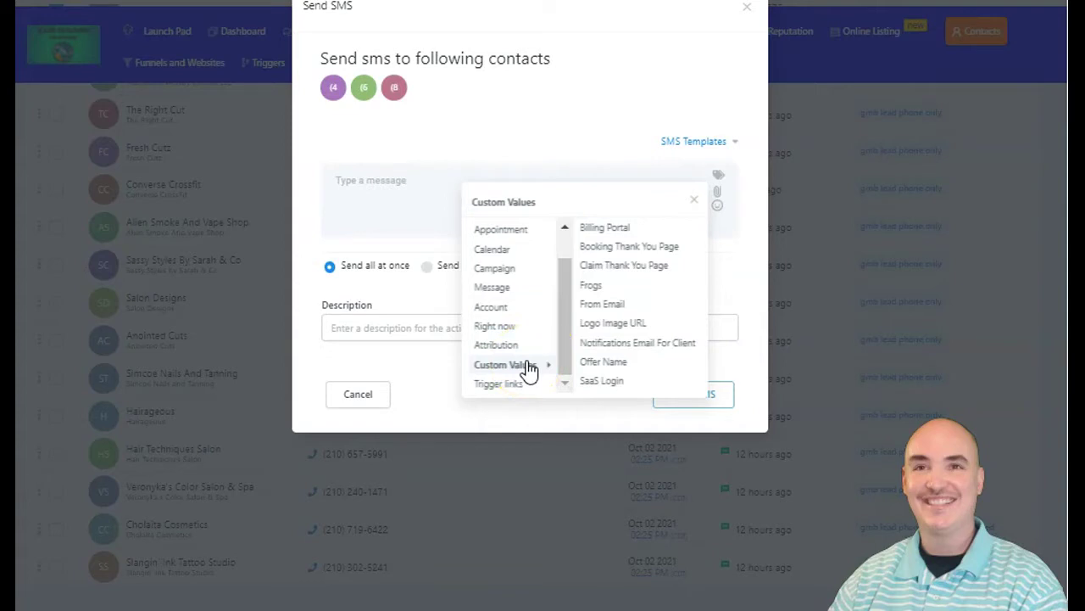
pyautogui.moveTo(516, 255)
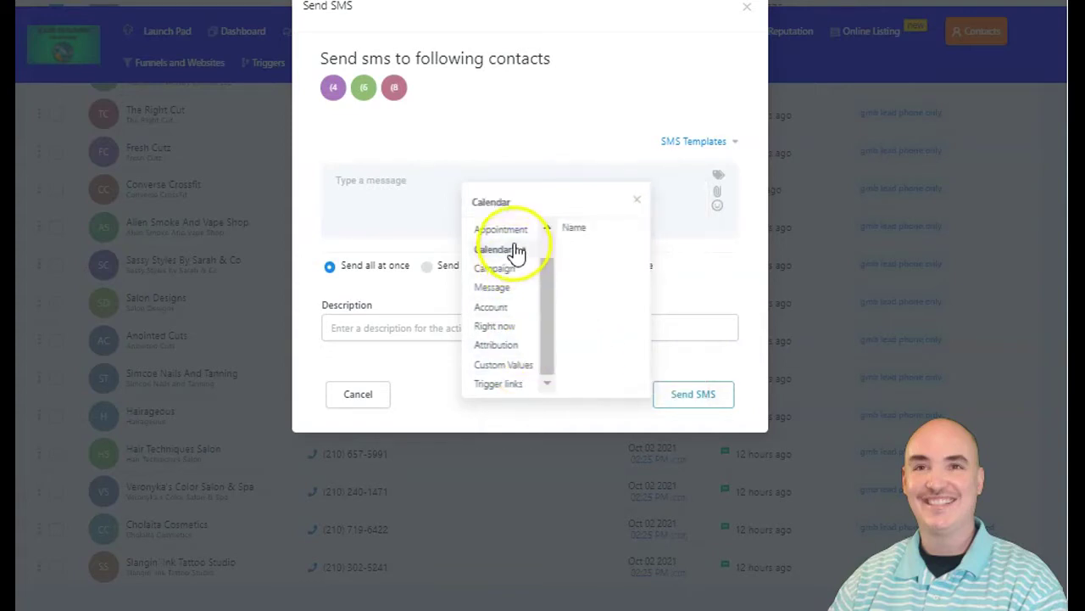
pyautogui.scroll(2, 516, 255)
pyautogui.moveTo(503, 232)
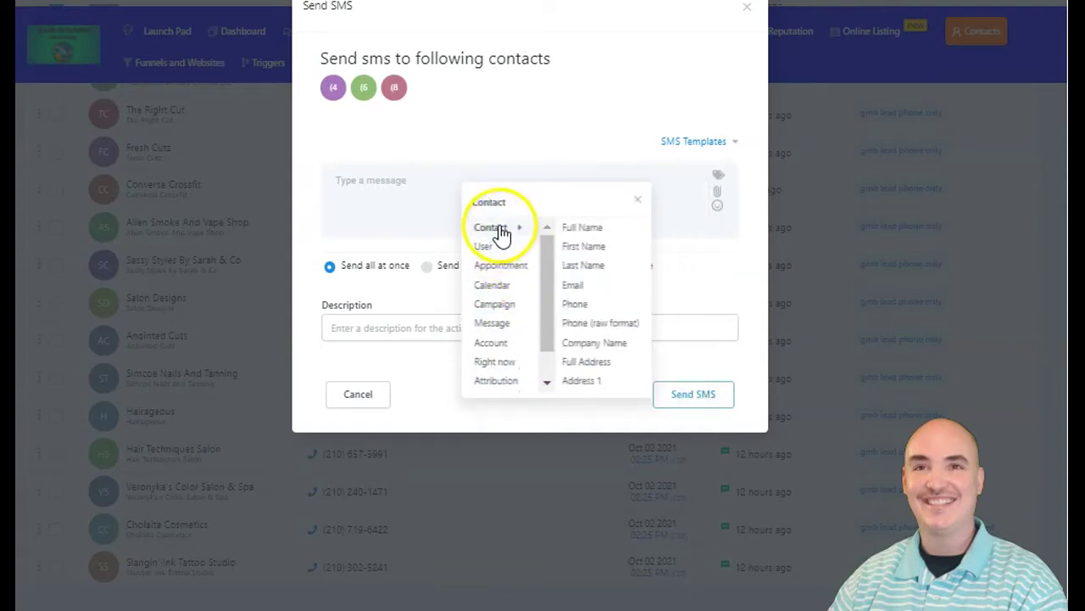
# Insert the contact's Full Name merge field and type the 'Hi' greeting around it
pyautogui.click(593, 237)
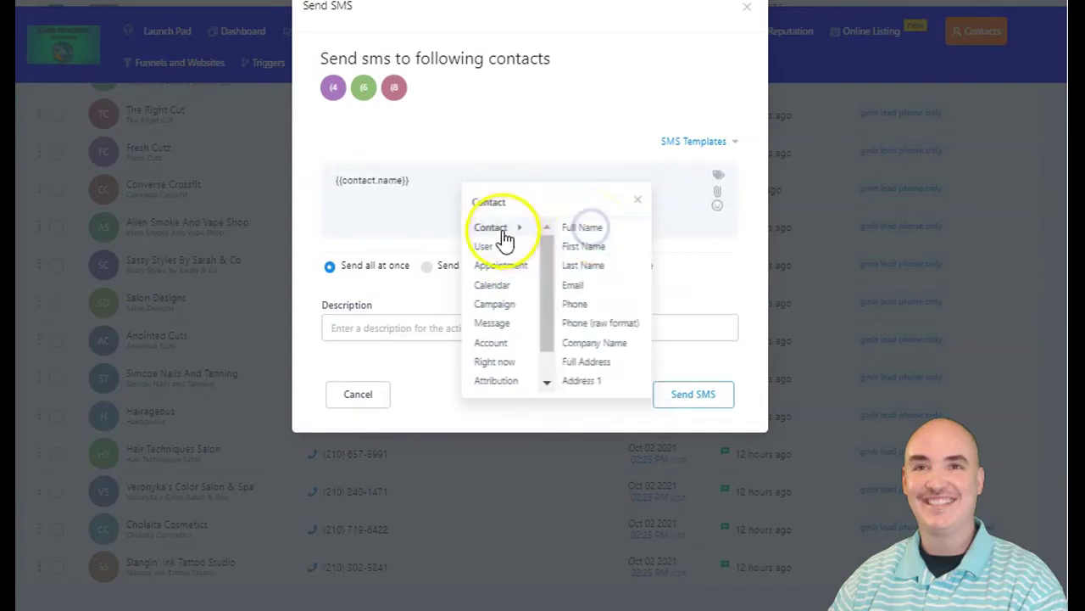
pyautogui.click(428, 177)
pyautogui.click(340, 182)
pyautogui.write('Hi')
pyautogui.click(452, 194)
pyautogui.write('he')
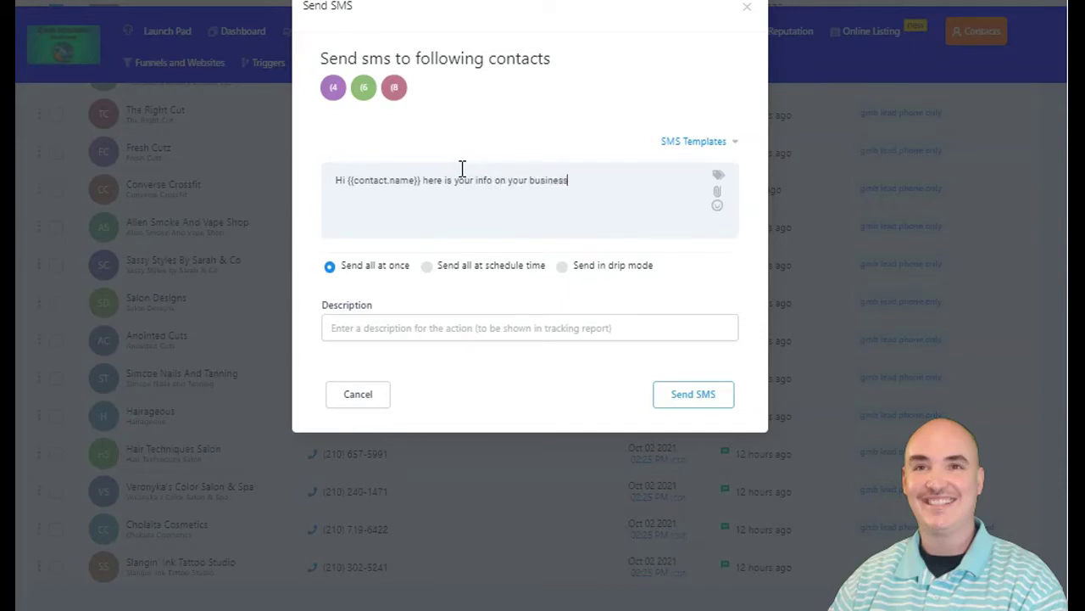
# Add the Company Name, Full Address, City and State merge fields to the message
pyautogui.click(718, 175)
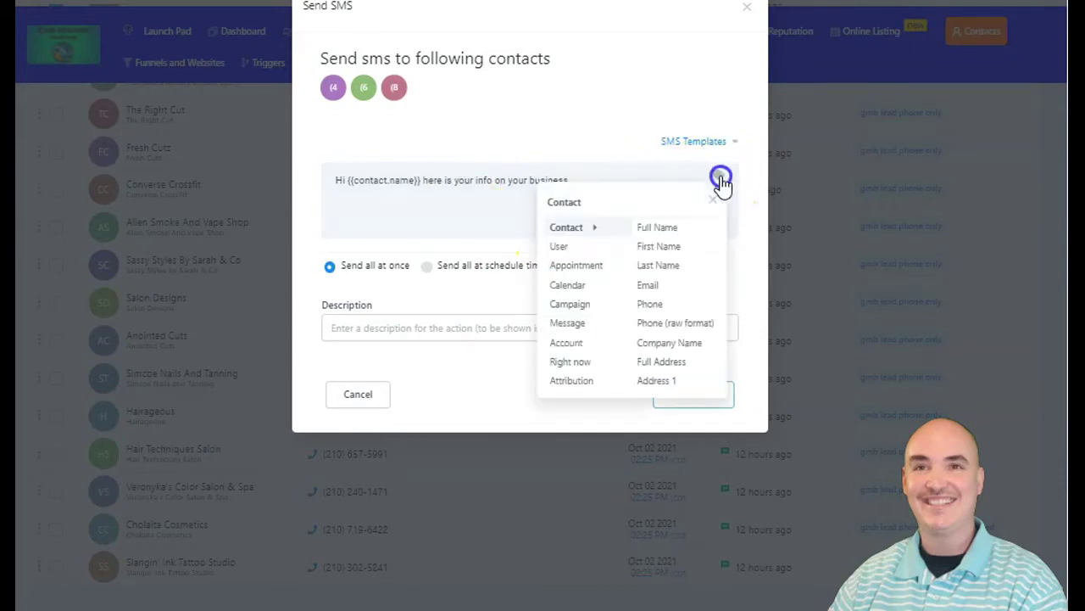
pyautogui.moveTo(593, 246)
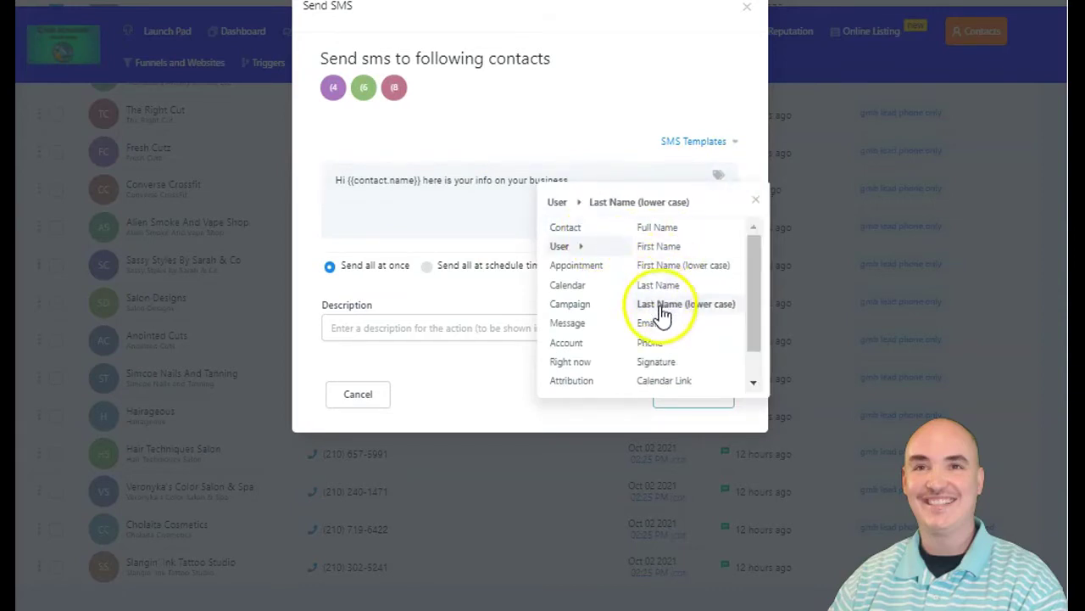
pyautogui.scroll(-2, 683, 325)
pyautogui.scroll(2, 684, 325)
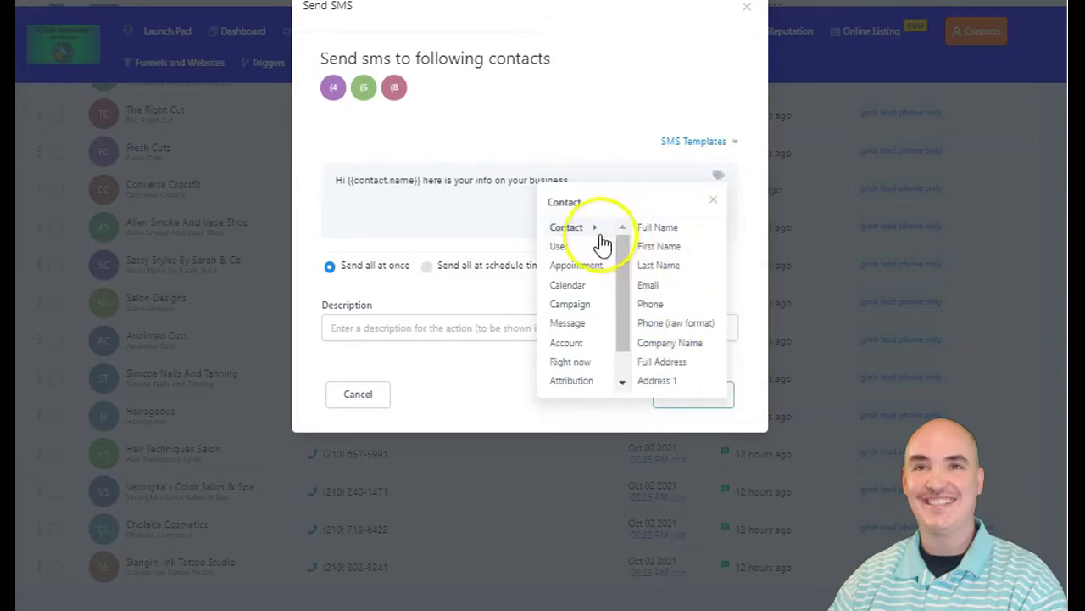
pyautogui.click(666, 343)
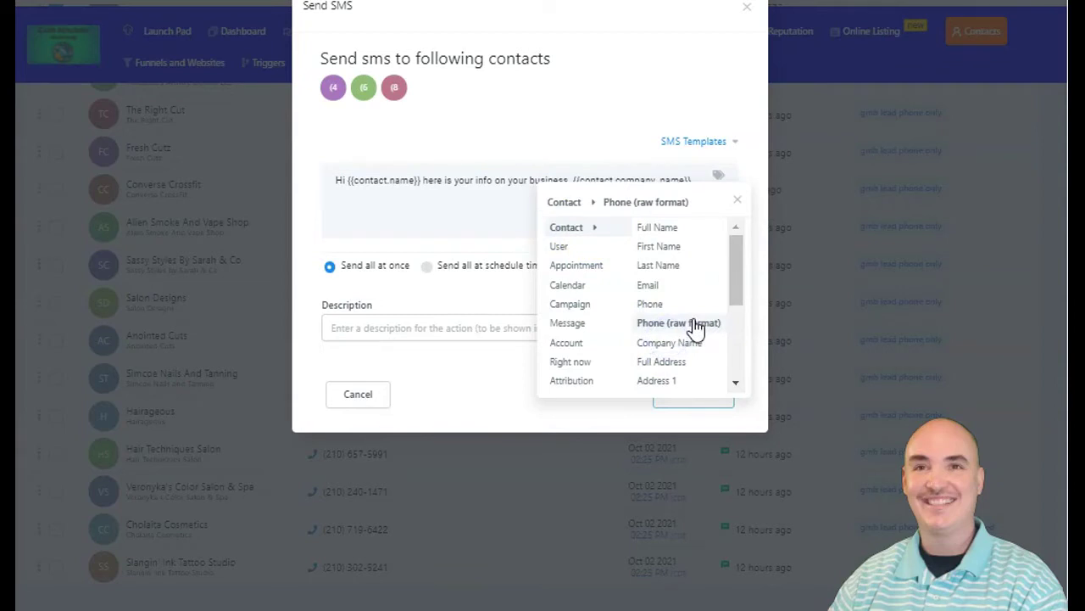
pyautogui.click(667, 362)
pyautogui.scroll(-3, 674, 347)
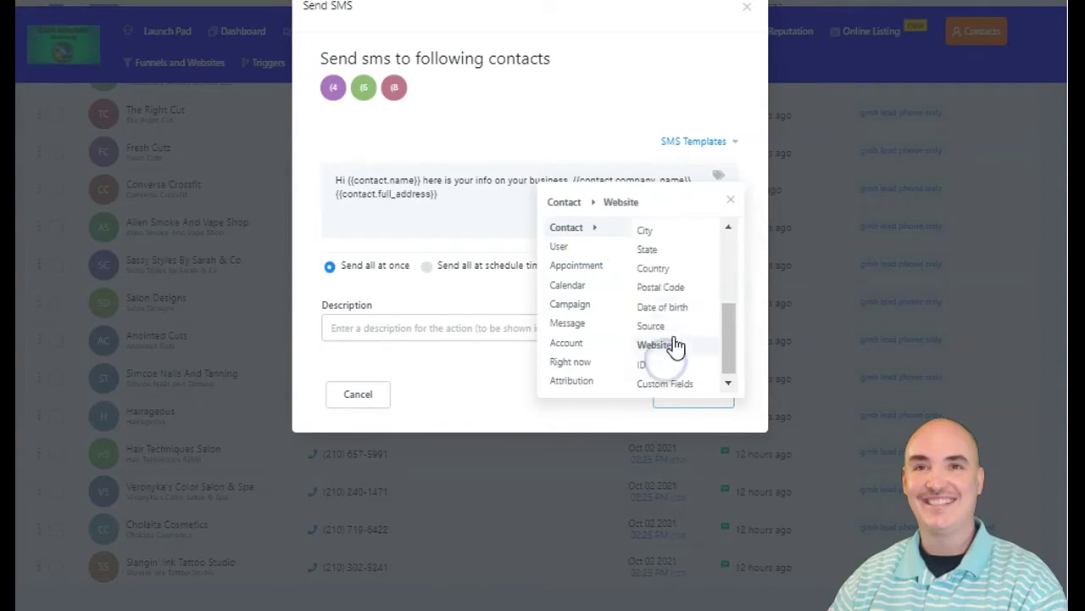
pyautogui.click(652, 231)
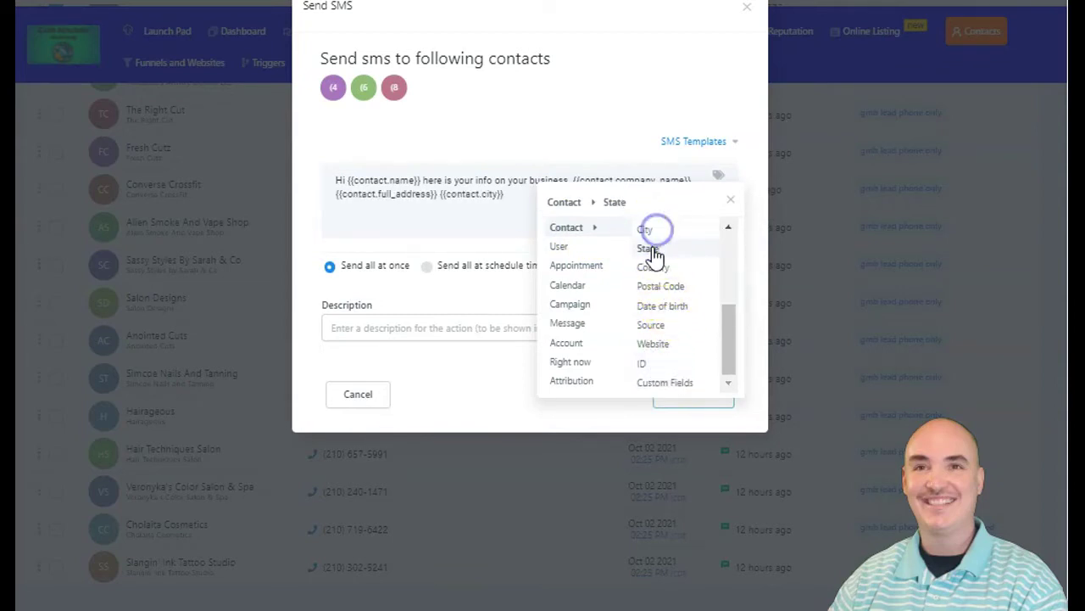
pyautogui.click(652, 247)
pyautogui.click(497, 221)
# Switch the bulk SMS from sending all at once to drip mode
pyautogui.click(595, 201)
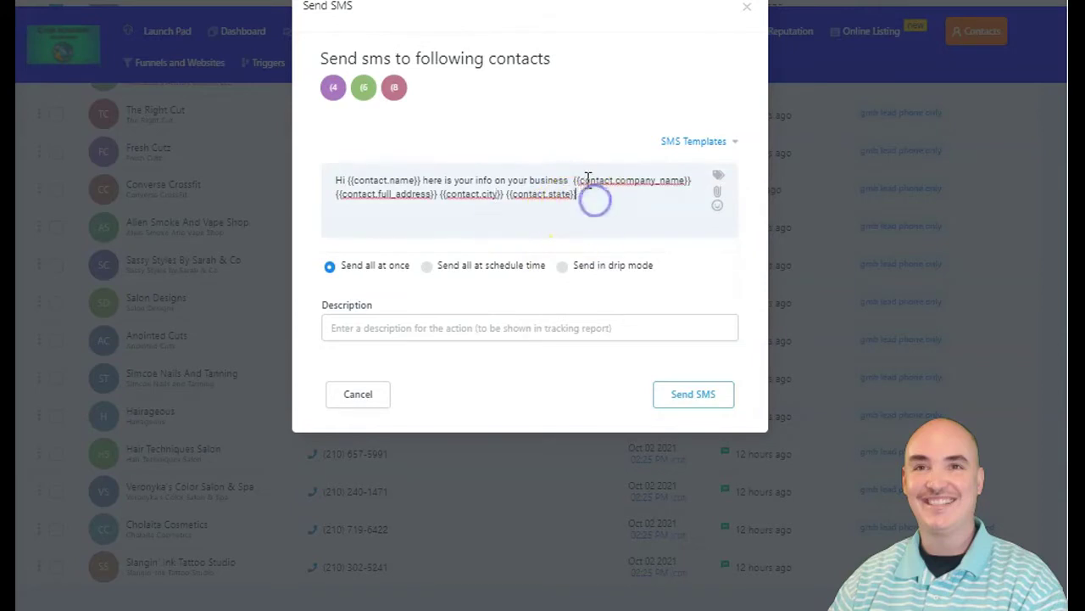
pyautogui.click(573, 178)
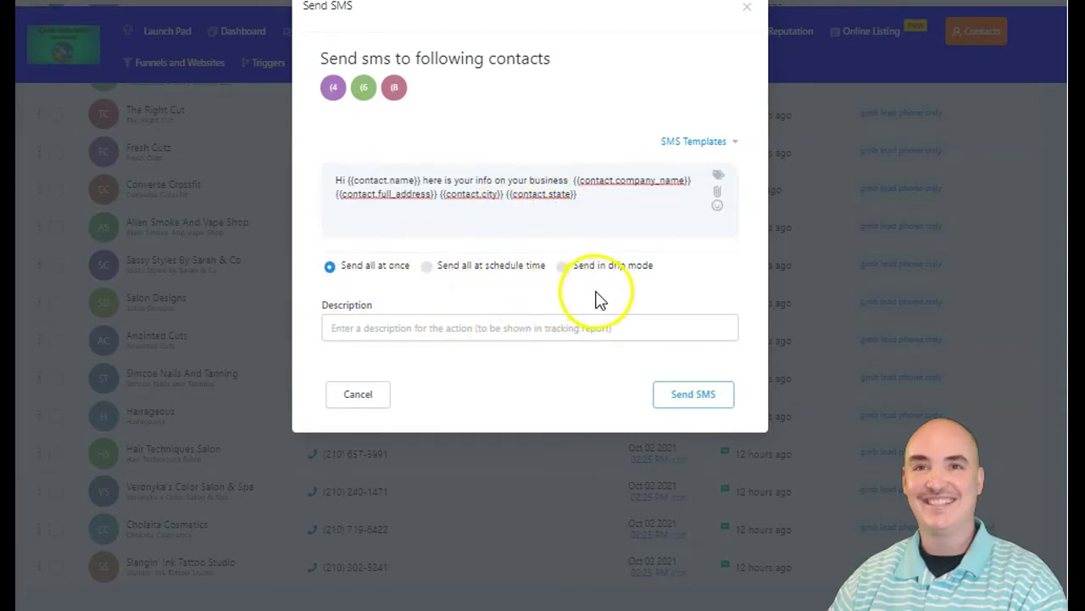
pyautogui.click(563, 270)
pyautogui.scroll(-2, 509, 377)
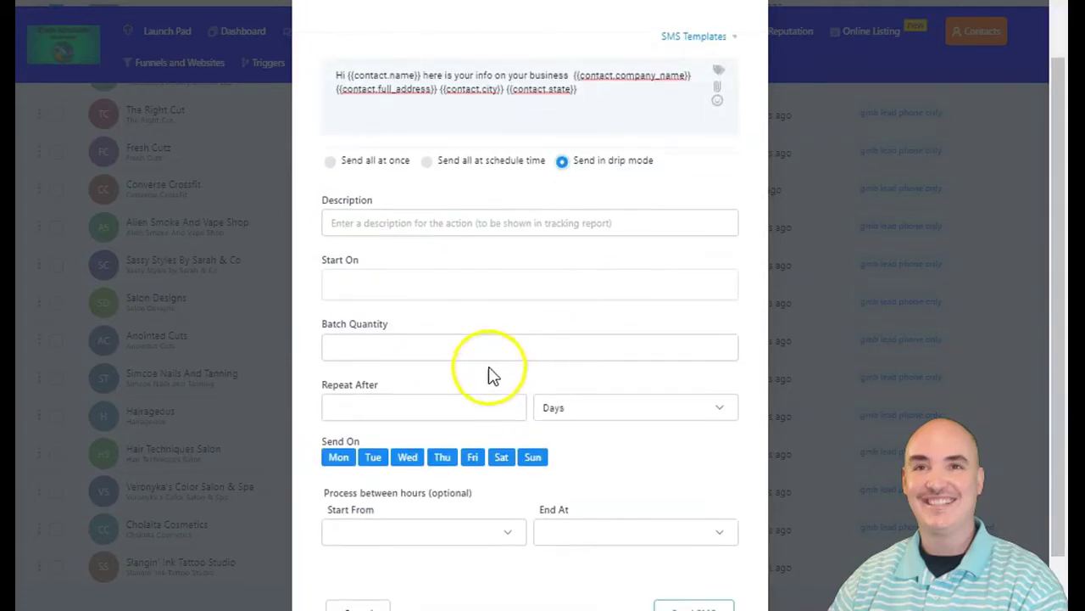
pyautogui.click(373, 290)
pyautogui.click(651, 320)
pyautogui.click(380, 348)
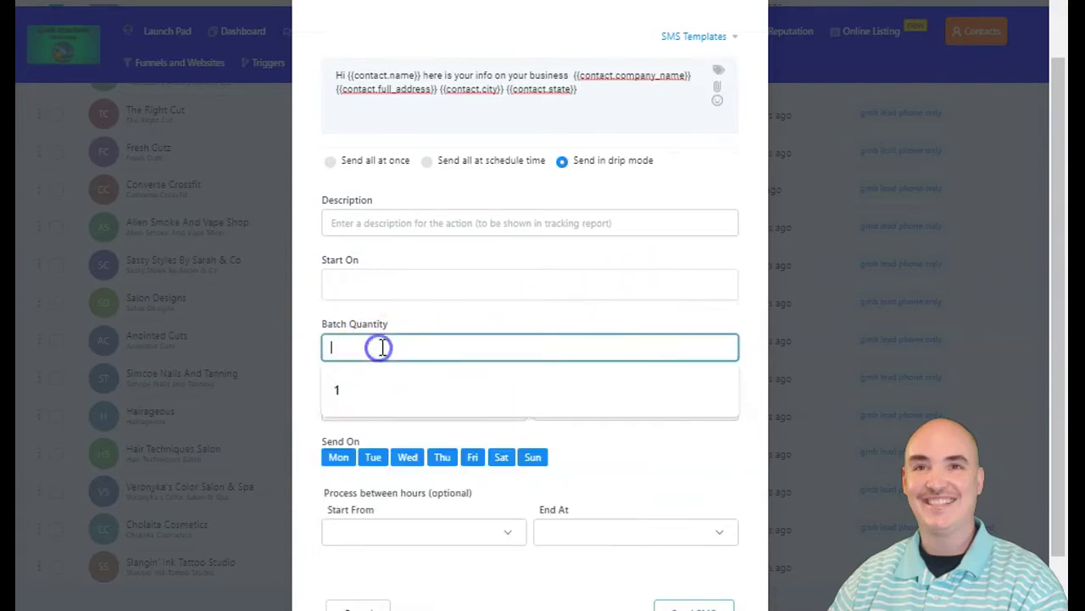
pyautogui.write('20')
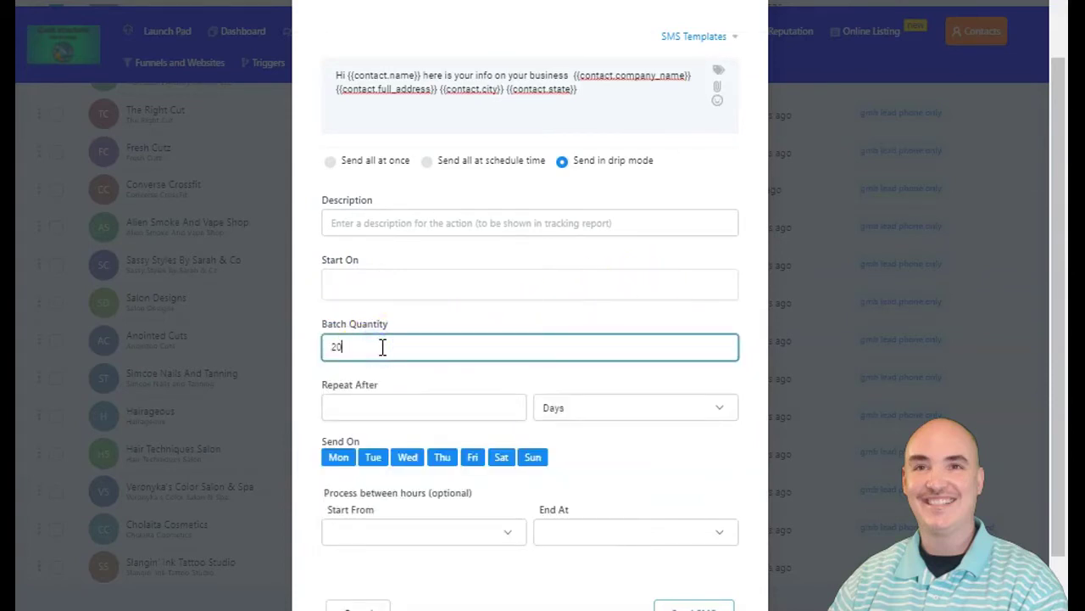
pyautogui.press('BackSpace')
pyautogui.press('BackSpace')
pyautogui.write('25')
pyautogui.click(393, 404)
pyautogui.click(602, 412)
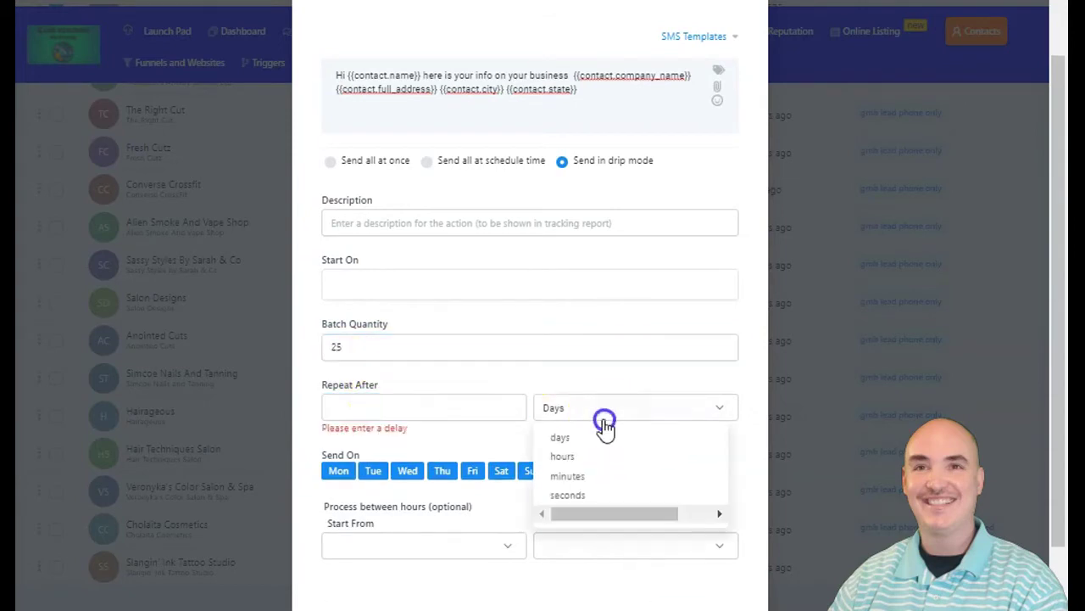
pyautogui.click(316, 468)
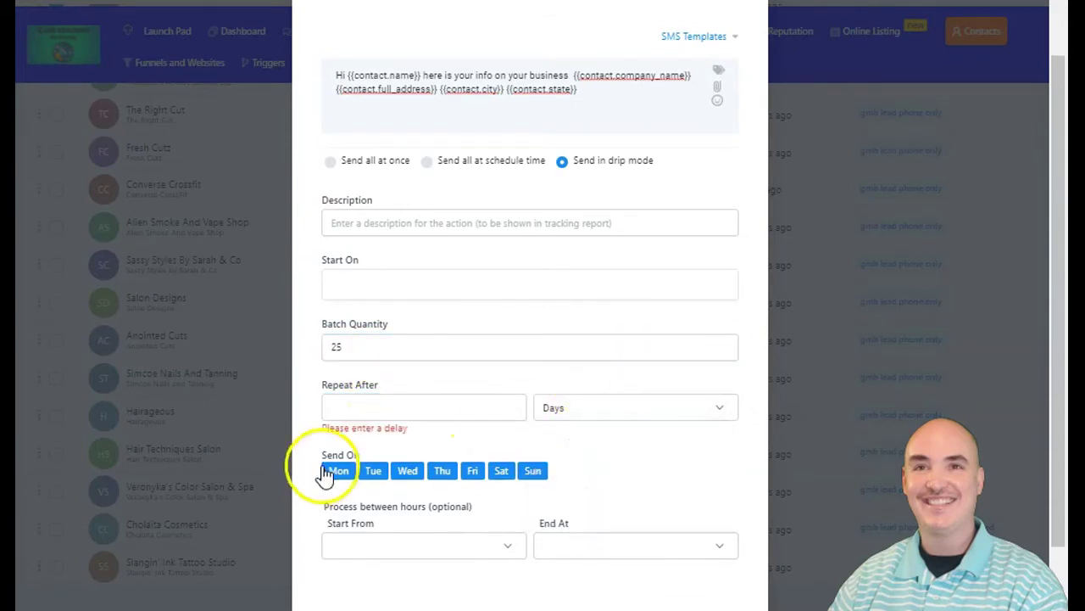
pyautogui.scroll(-1, 542, 475)
pyautogui.click(517, 479)
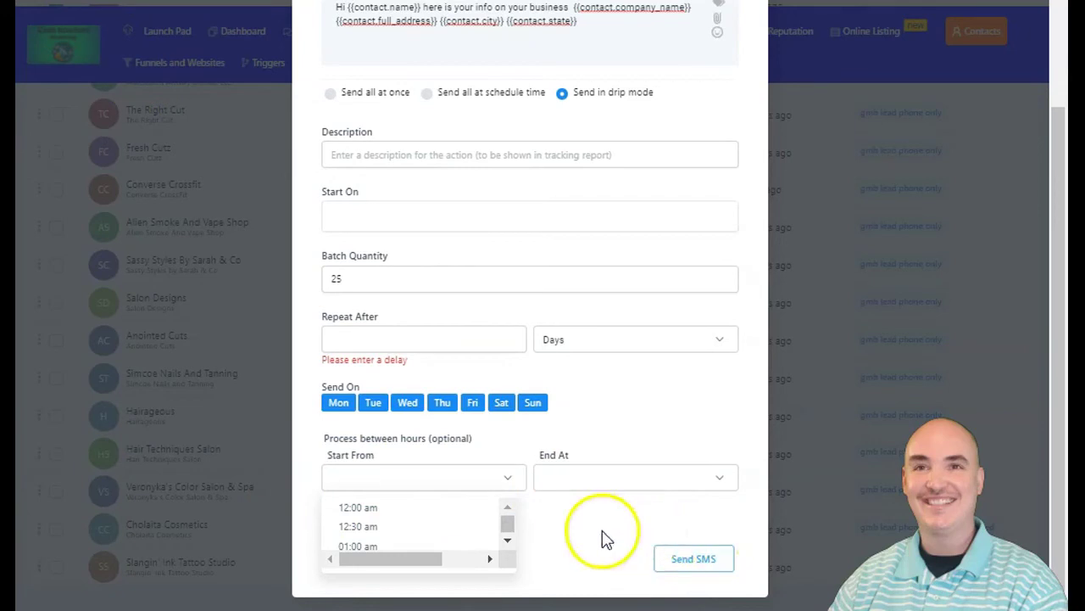
pyautogui.scroll(2, 428, 228)
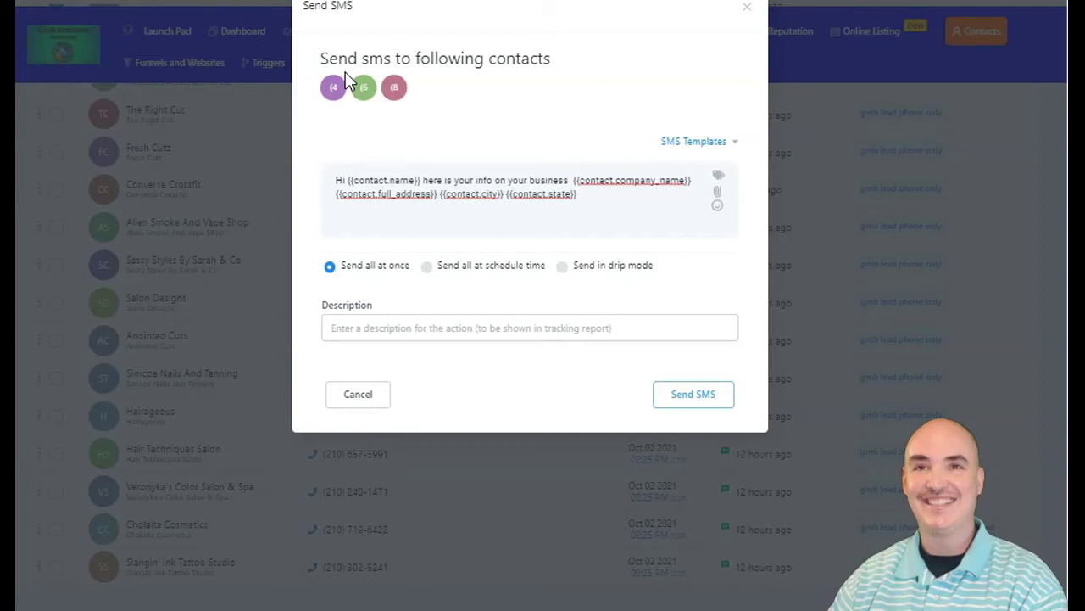
# Close the bulk SMS dialog and open the Conversations inbox
pyautogui.click(237, 28)
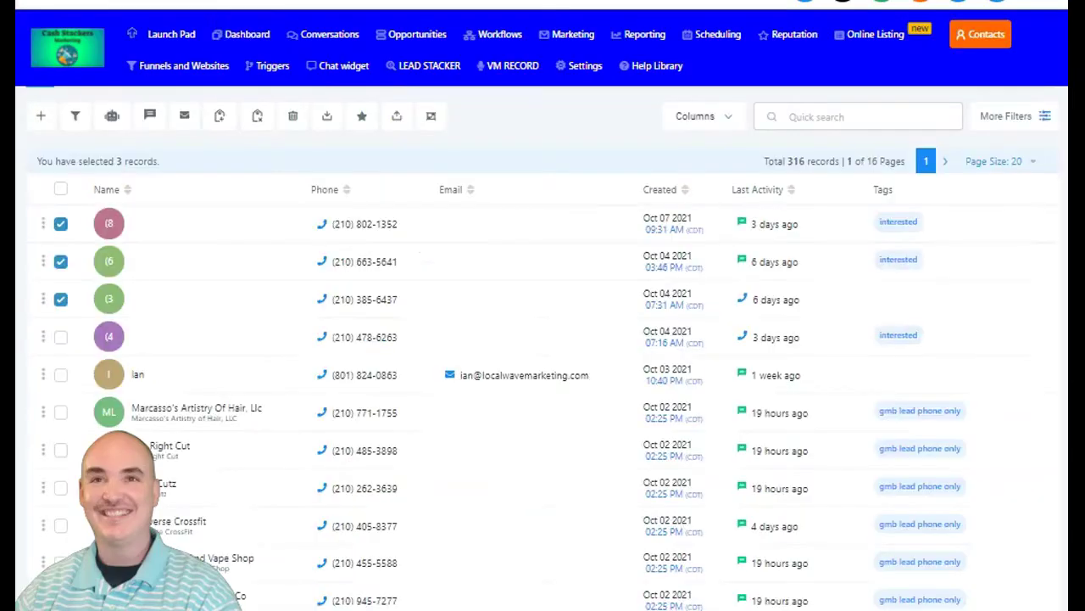
pyautogui.click(330, 34)
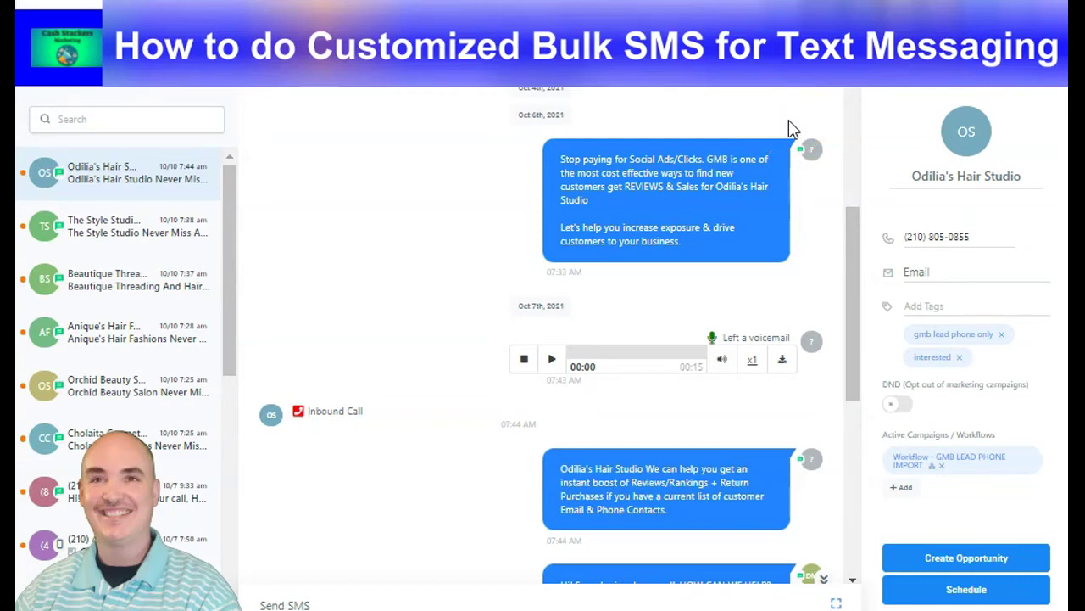
# Open the drip workflow of SMS, voicemail, email and wait steps and scroll through it
pyautogui.click(748, 124)
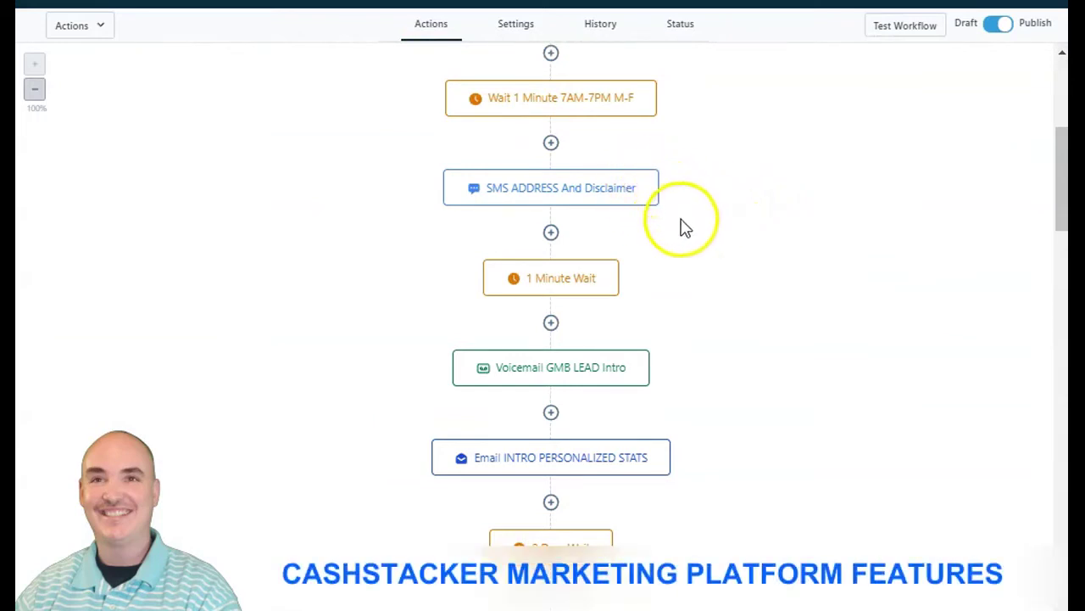
pyautogui.scroll(-4, 662, 204)
pyautogui.scroll(3, 594, 203)
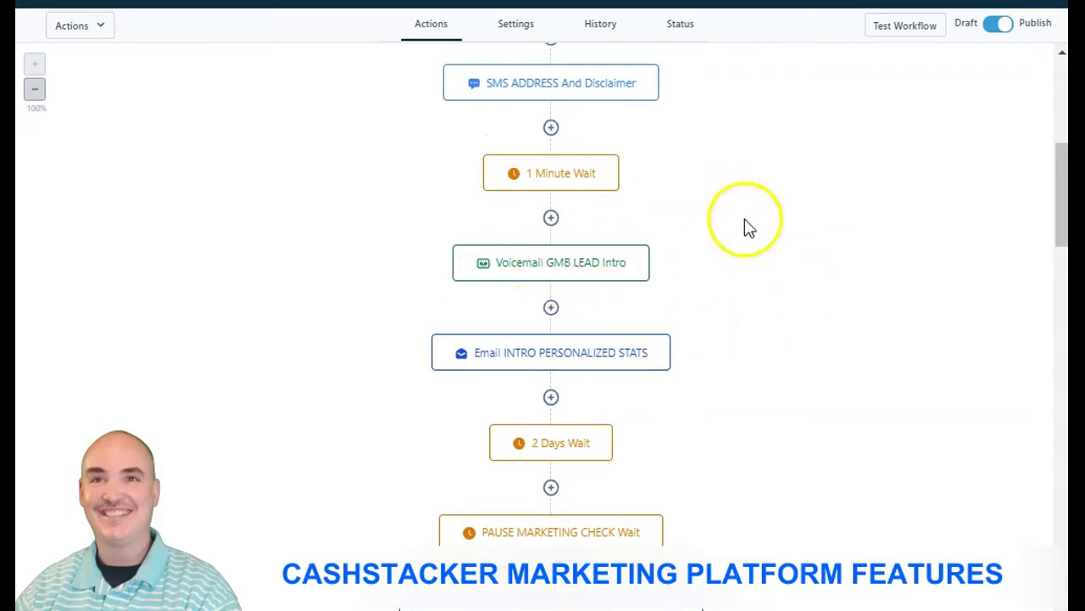
pyautogui.scroll(-4, 755, 303)
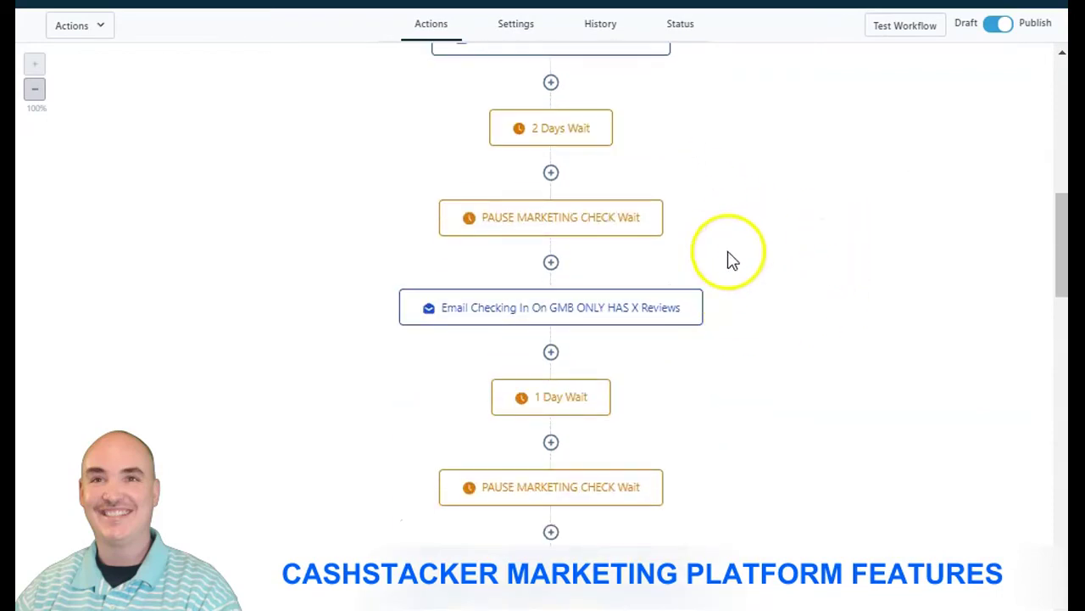
pyautogui.scroll(-5, 704, 195)
# Add a new workflow step and scroll through the available actions
pyautogui.click(551, 84)
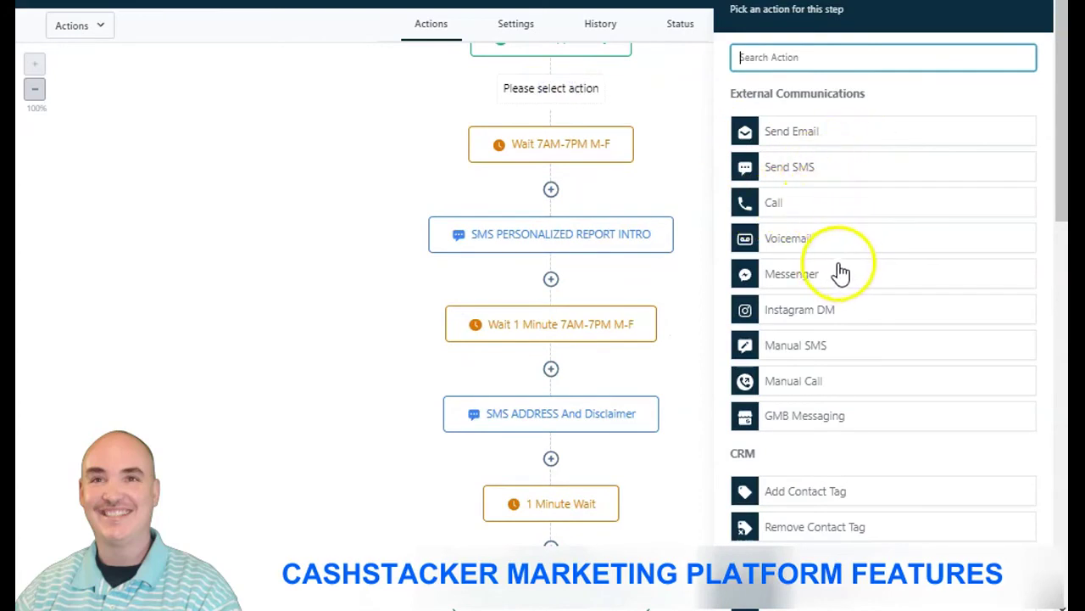
pyautogui.scroll(-2, 848, 262)
pyautogui.scroll(-2, 921, 286)
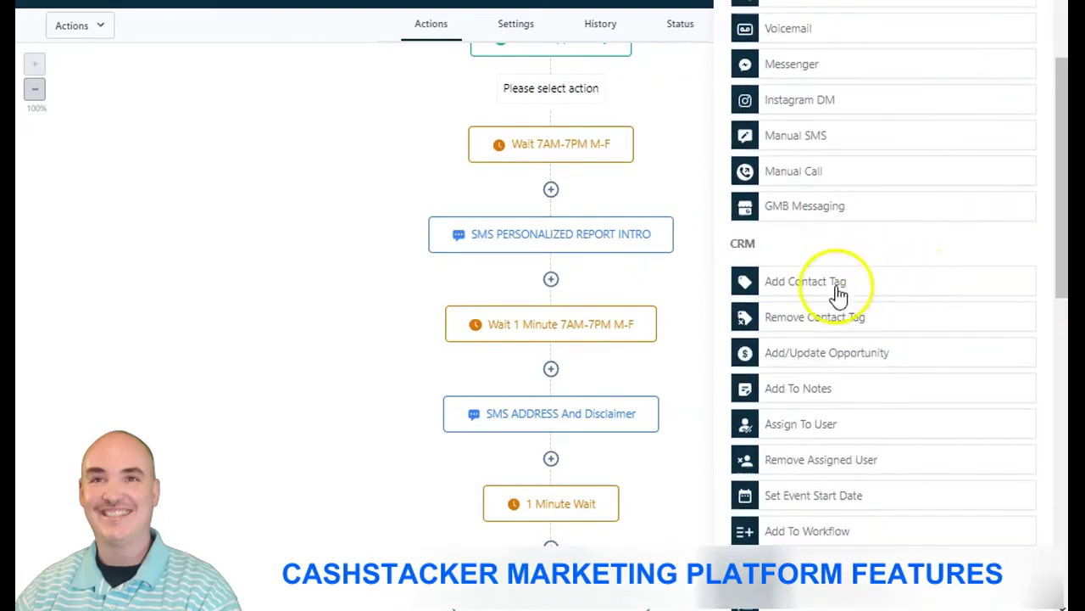
pyautogui.scroll(-2, 857, 289)
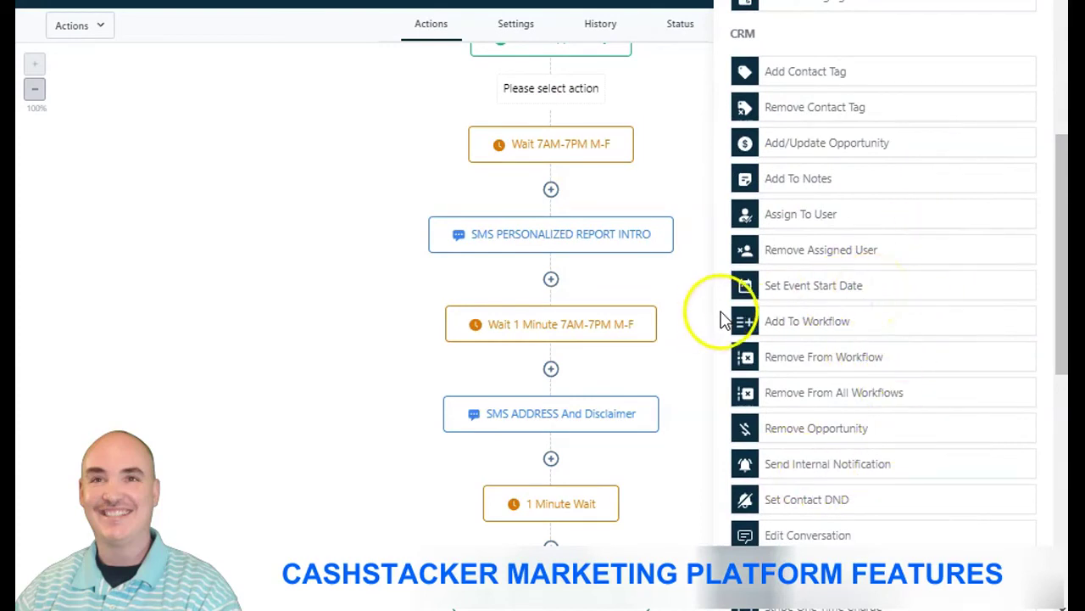
pyautogui.scroll(-2, 882, 322)
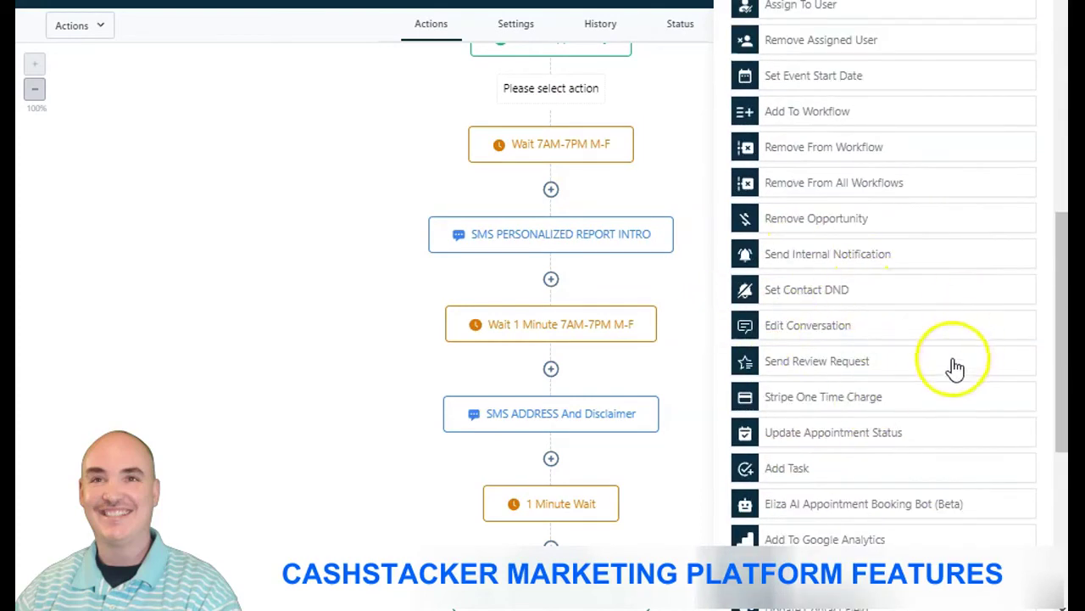
pyautogui.scroll(-2, 964, 363)
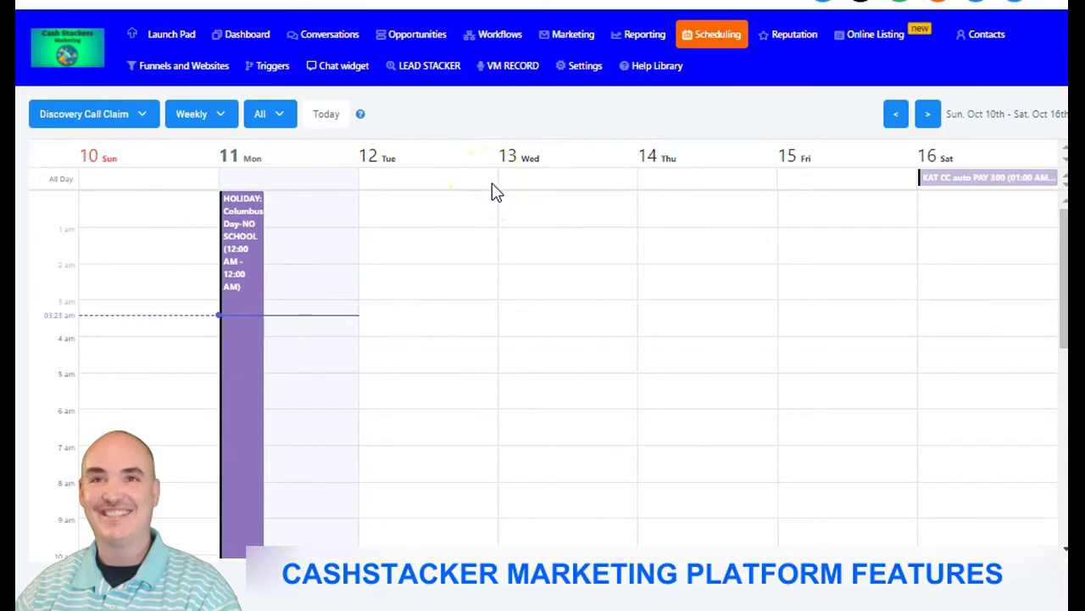
# Show the Discovery Call Claim calendar list, then scroll the Reputation dashboard's zeroed stats
pyautogui.click(145, 115)
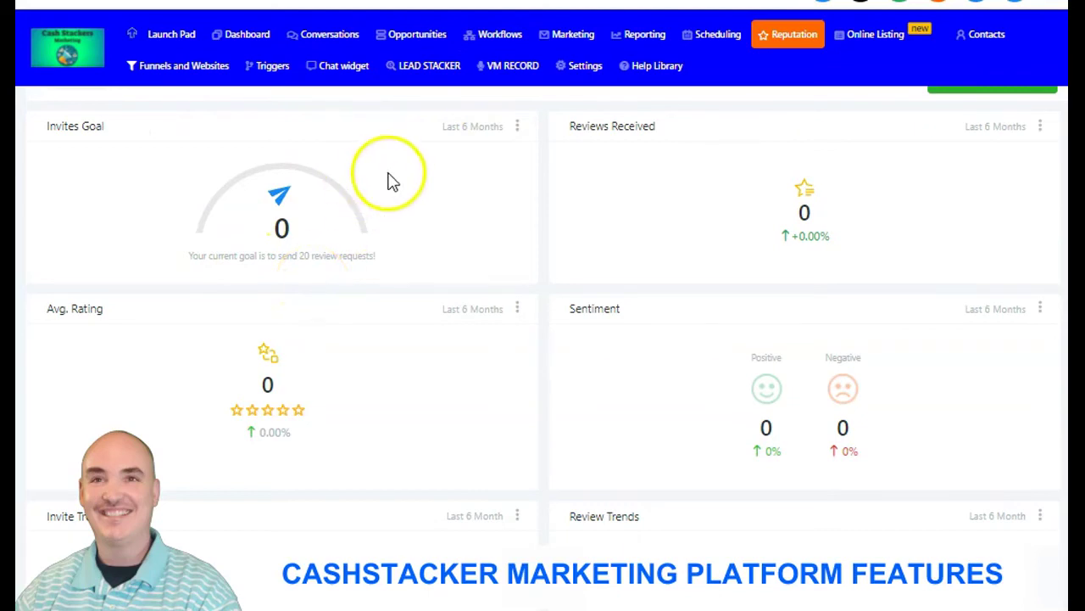
pyautogui.scroll(-3, 518, 269)
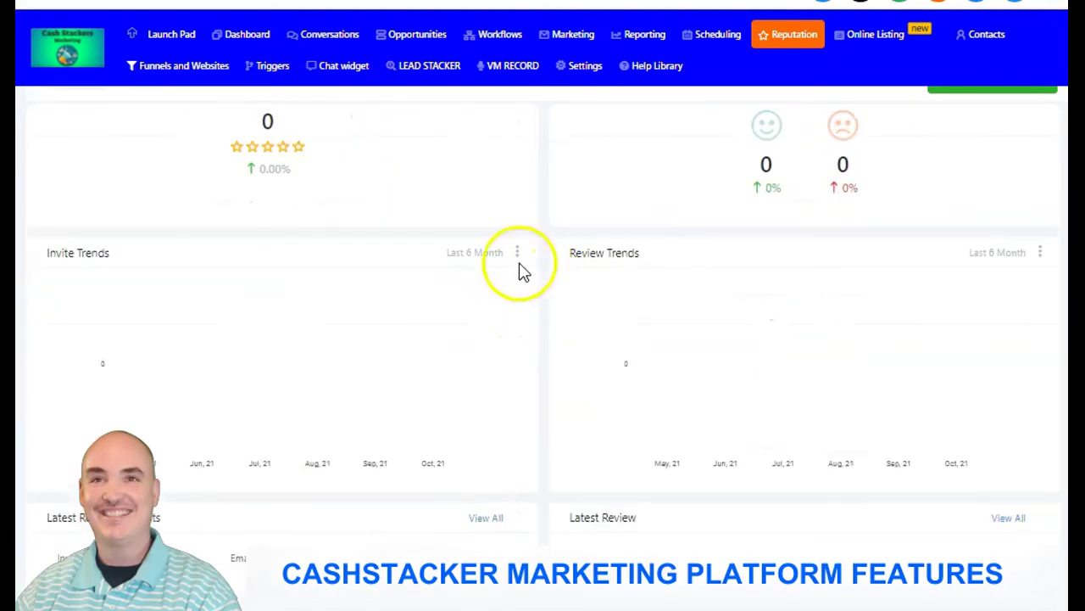
pyautogui.moveTo(441, 401)
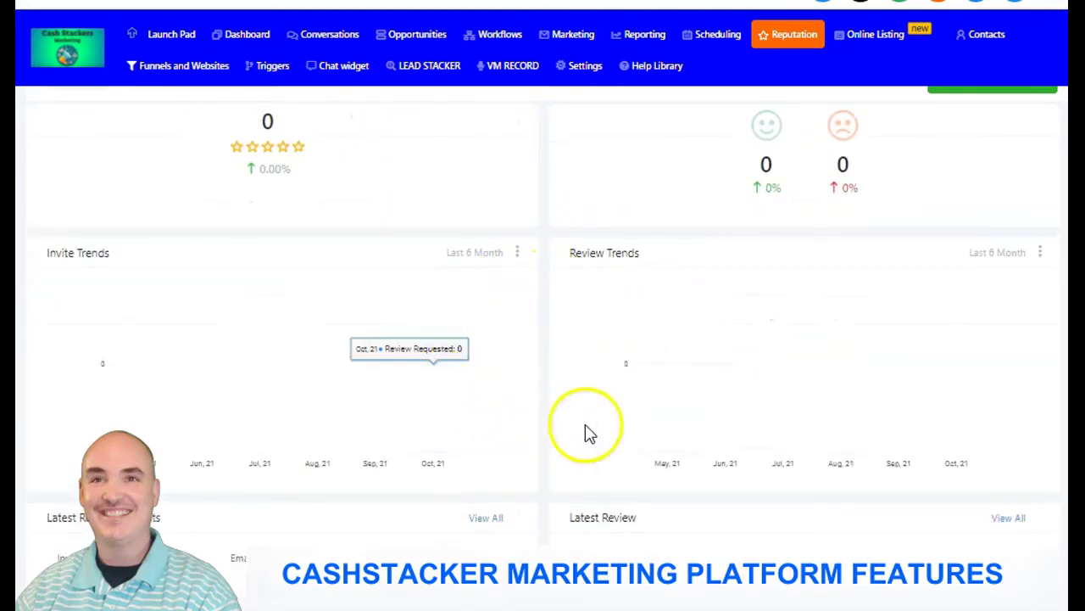
pyautogui.scroll(3, 529, 431)
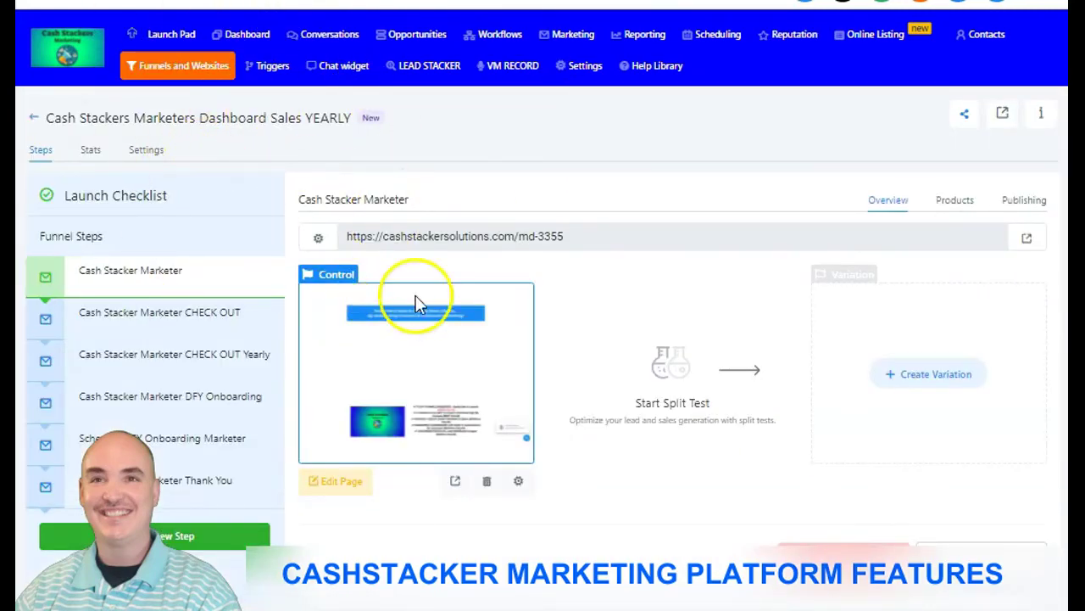
# Edit the Cash Stacker Marketer page and browse Add Elements below the video without adding any
pyautogui.click(329, 485)
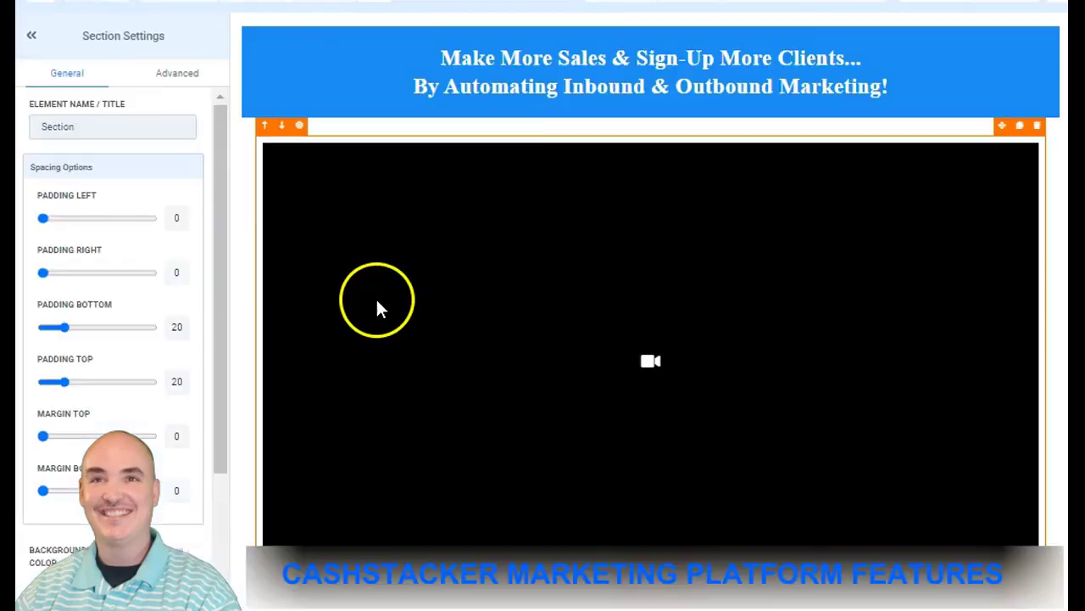
pyautogui.scroll(-2, 591, 263)
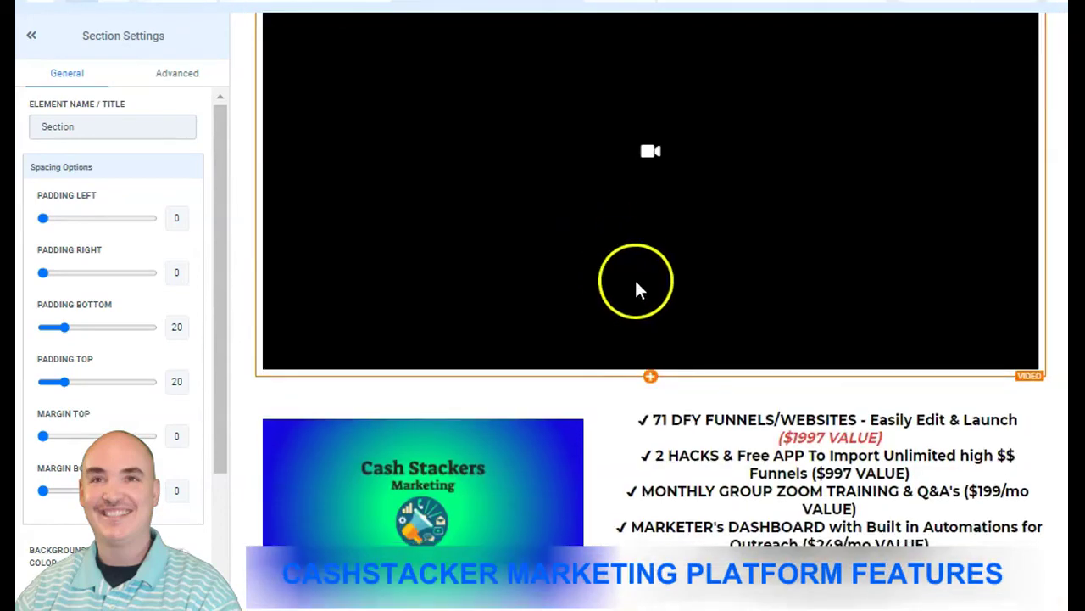
pyautogui.click(650, 376)
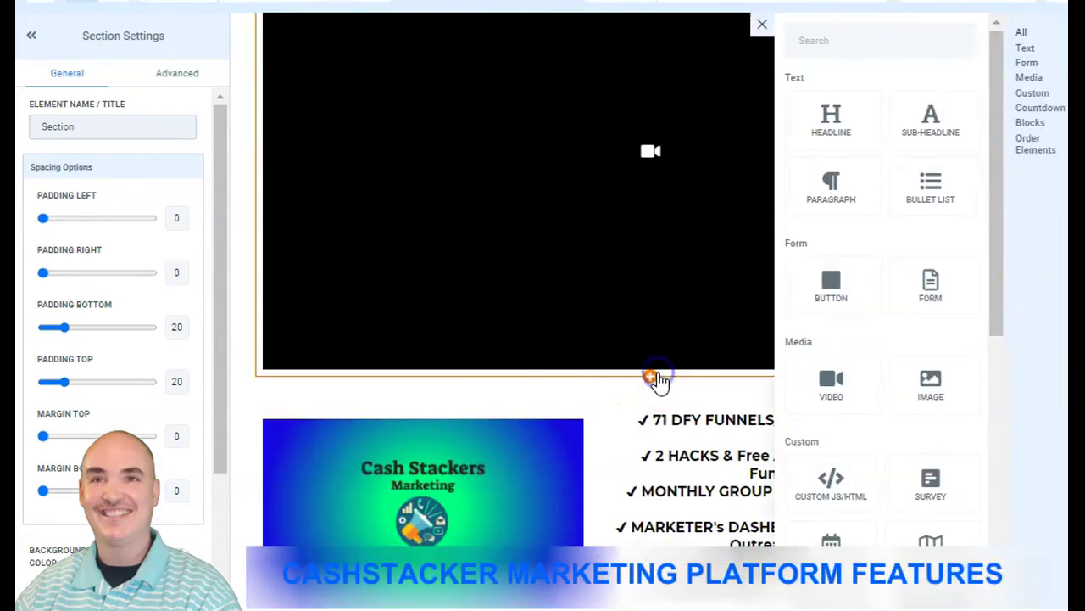
pyautogui.scroll(-1, 921, 495)
pyautogui.scroll(-5, 884, 365)
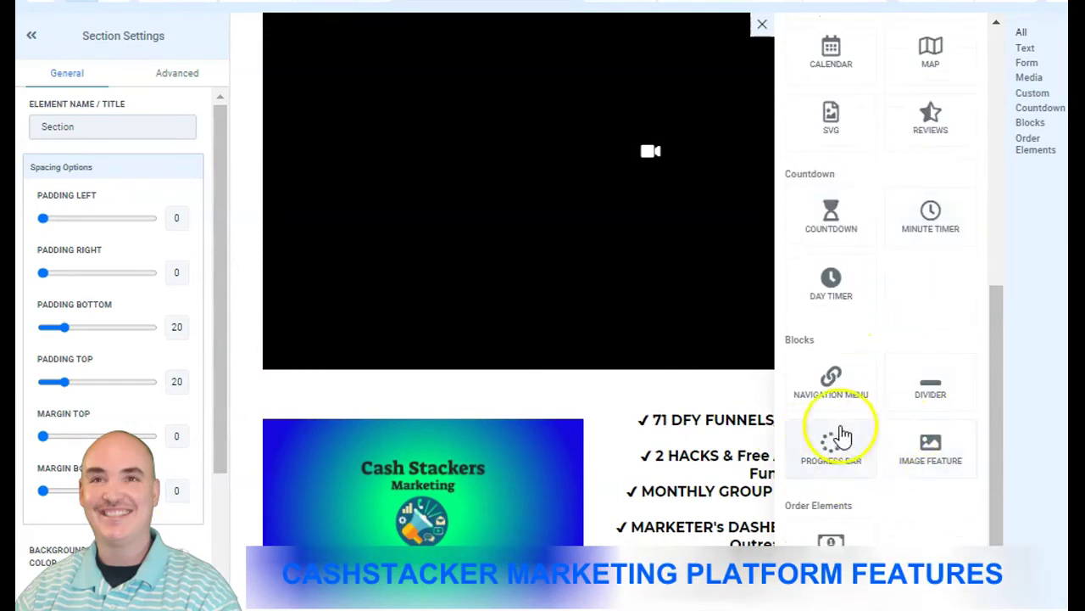
pyautogui.scroll(1, 906, 514)
pyautogui.scroll(3, 898, 514)
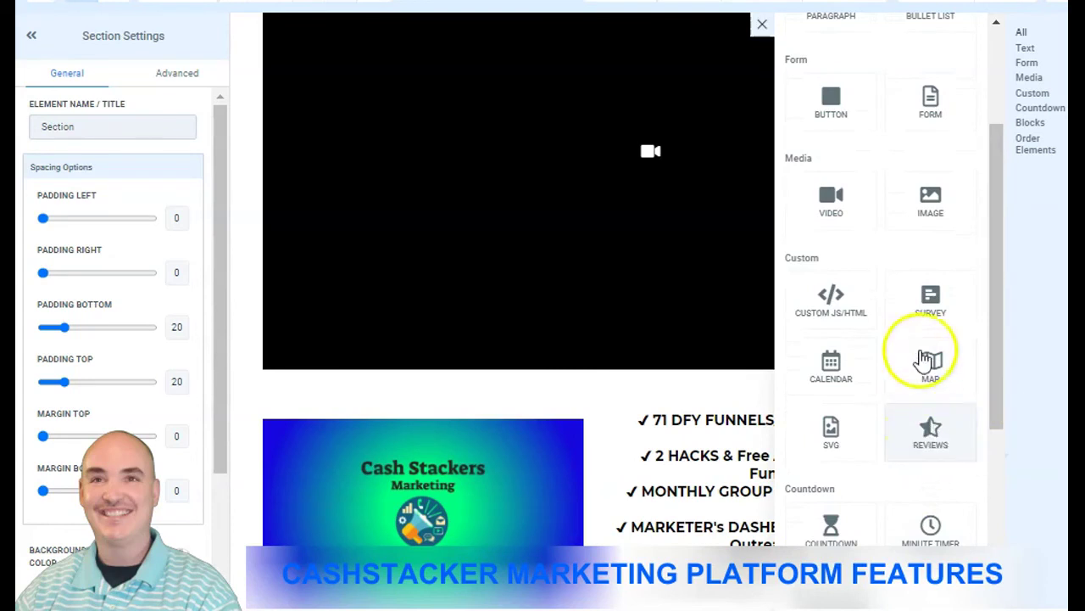
pyautogui.scroll(2, 814, 306)
pyautogui.scroll(1, 848, 294)
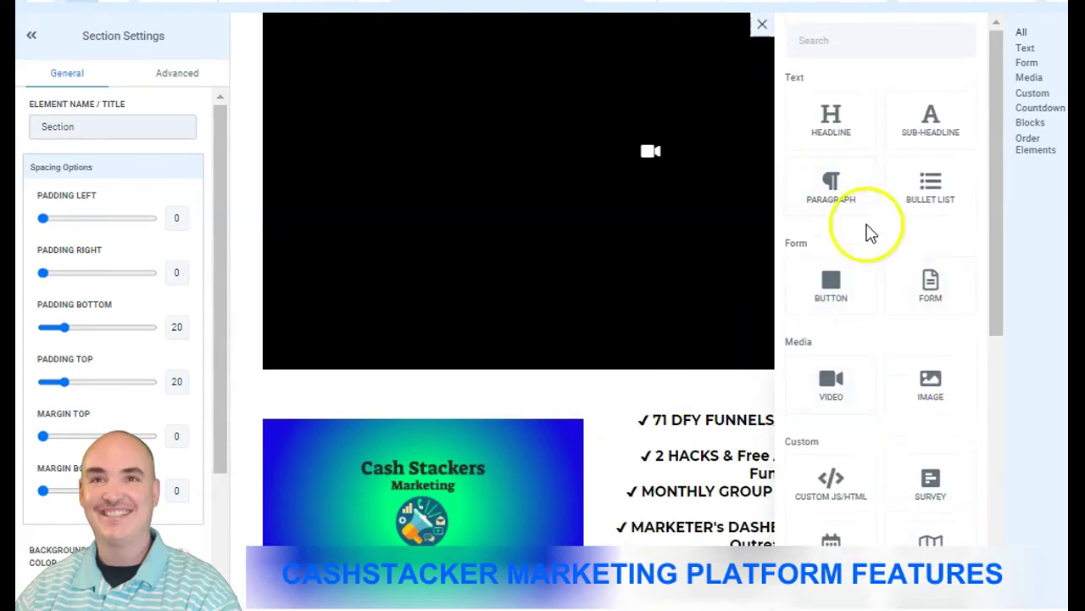
pyautogui.click(762, 24)
pyautogui.click(967, 194)
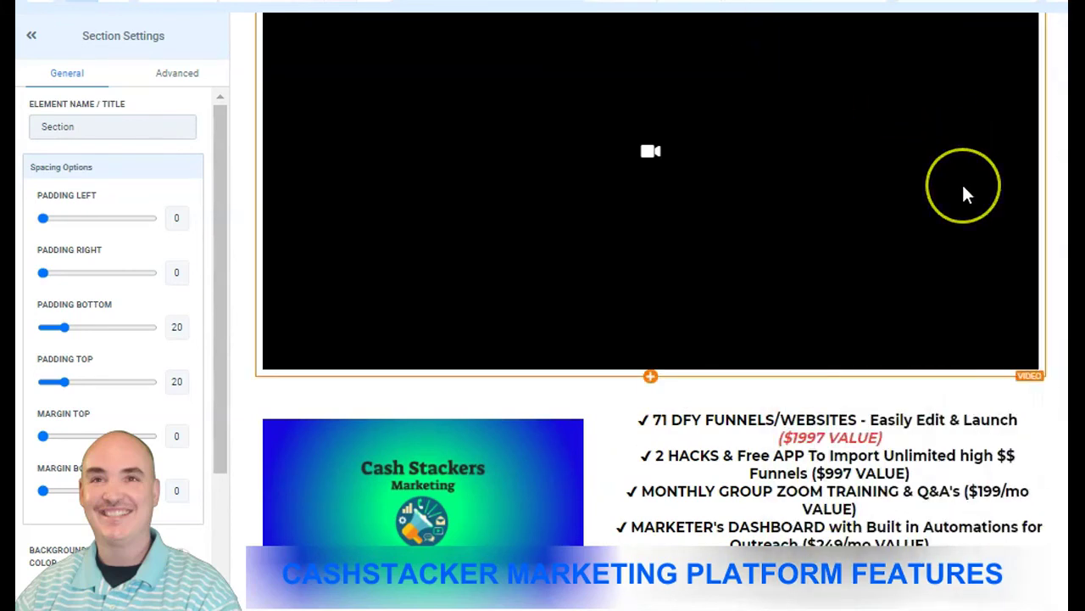